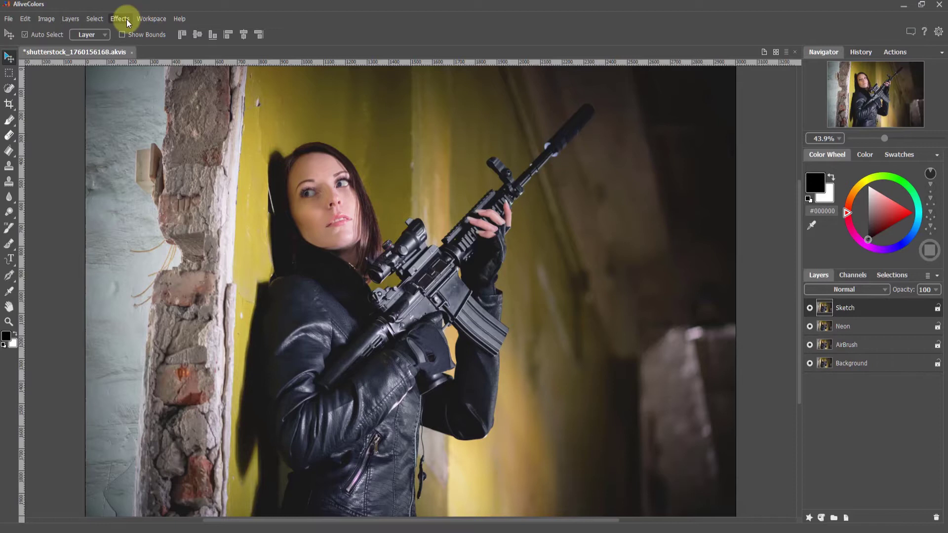
Open the AKVIS Sketch effect on the Sketch layer, choose the Classic style and reposition the preview area around the woman's face and upper body.
mouse_move(182, 210)
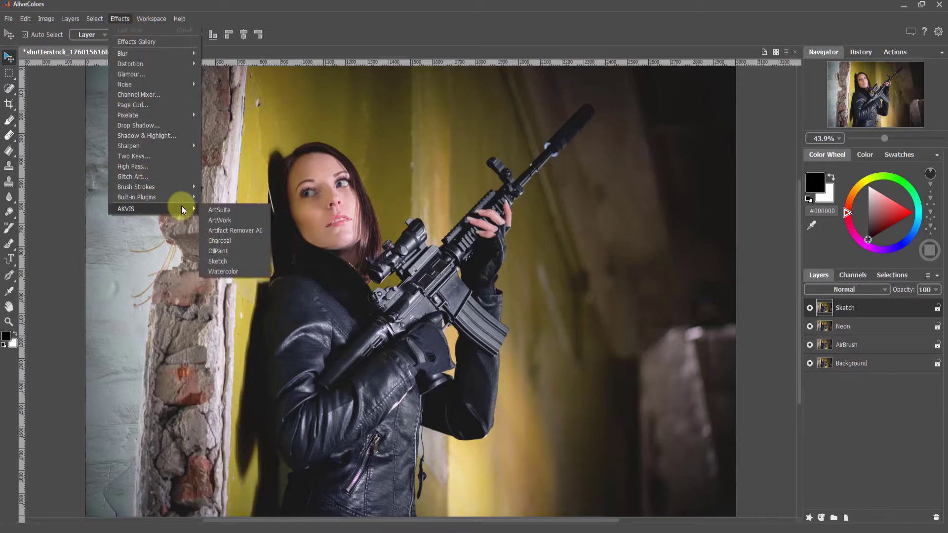
left_click(225, 260)
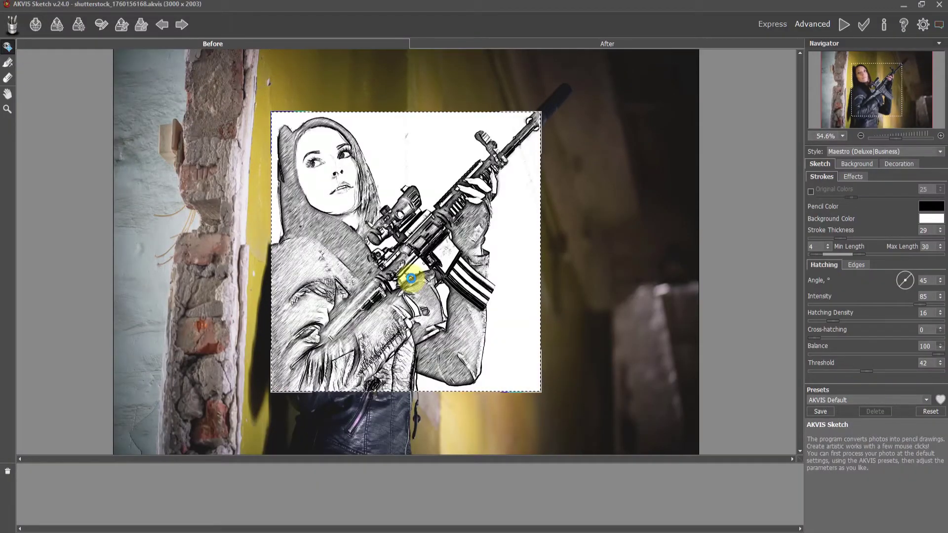
left_click(857, 155)
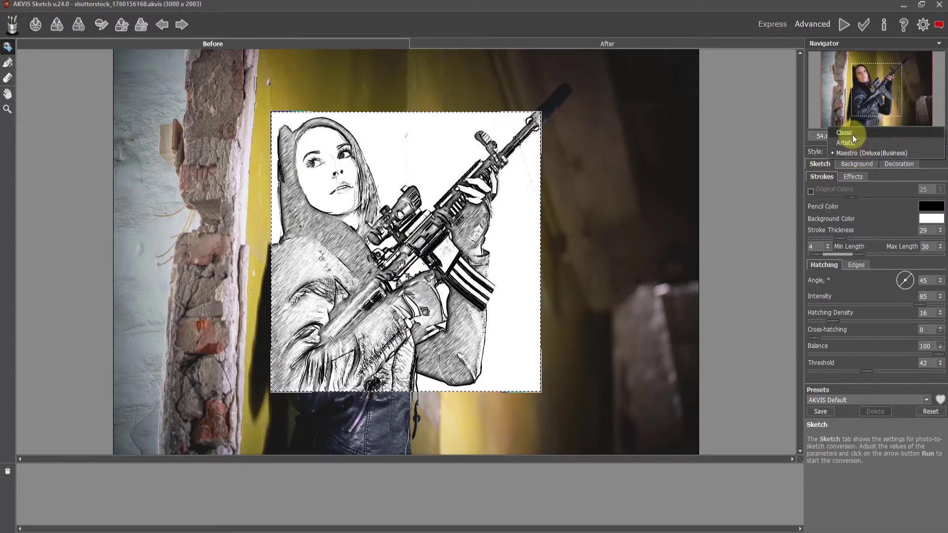
left_click(852, 135)
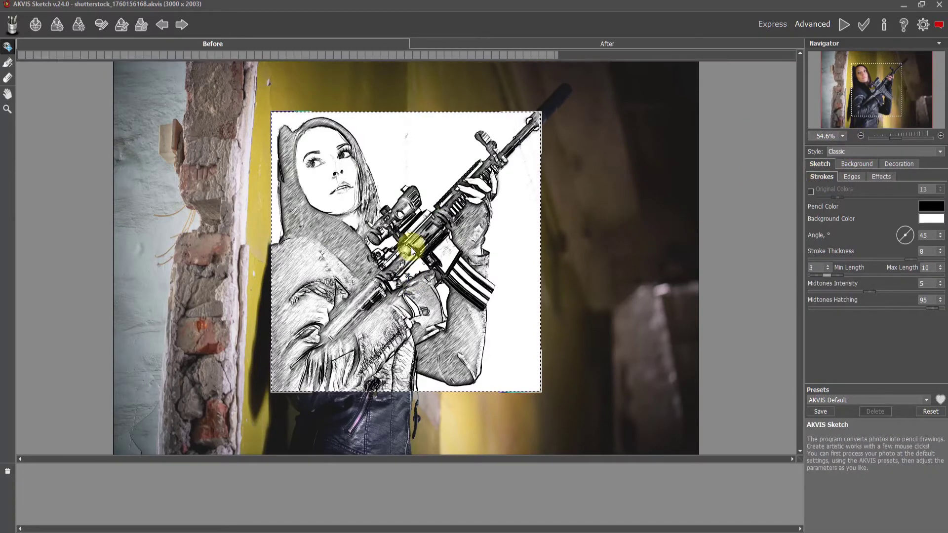
mouse_move(411, 247)
left_mouse_down()
mouse_move(362, 271)
mouse_move(403, 283)
mouse_move(311, 243)
left_mouse_up()
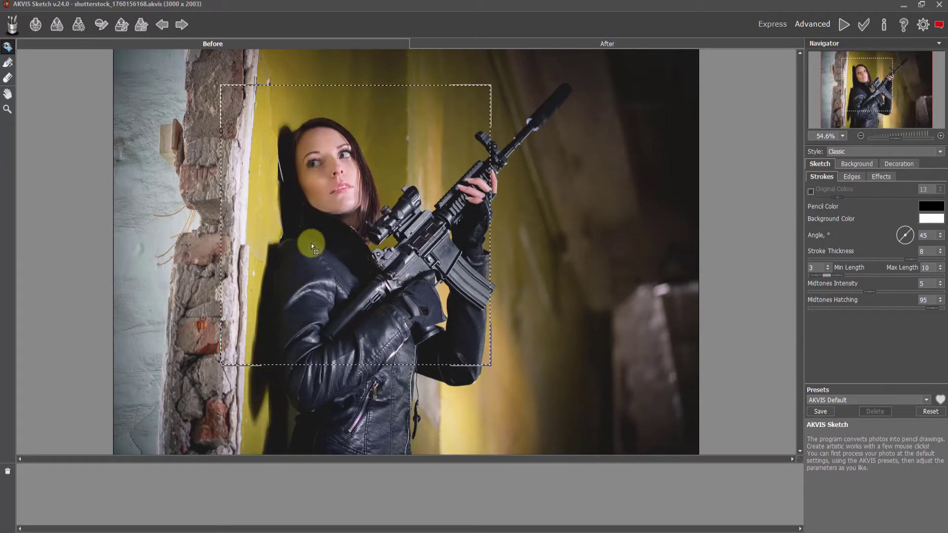
Set the Classic sketch's Edge Strength to 63 and its Shadows effect to 7.
left_click(852, 177)
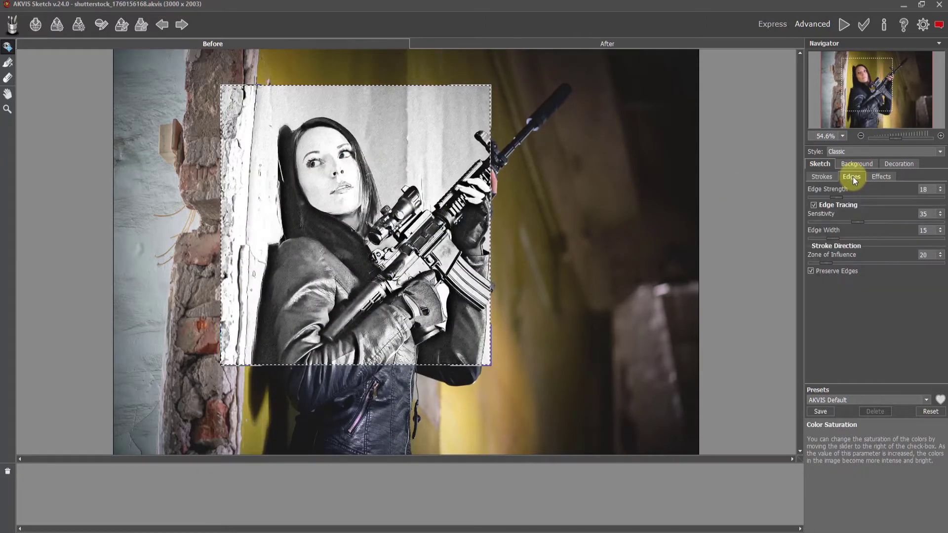
left_click_drag(840, 199, 893, 200)
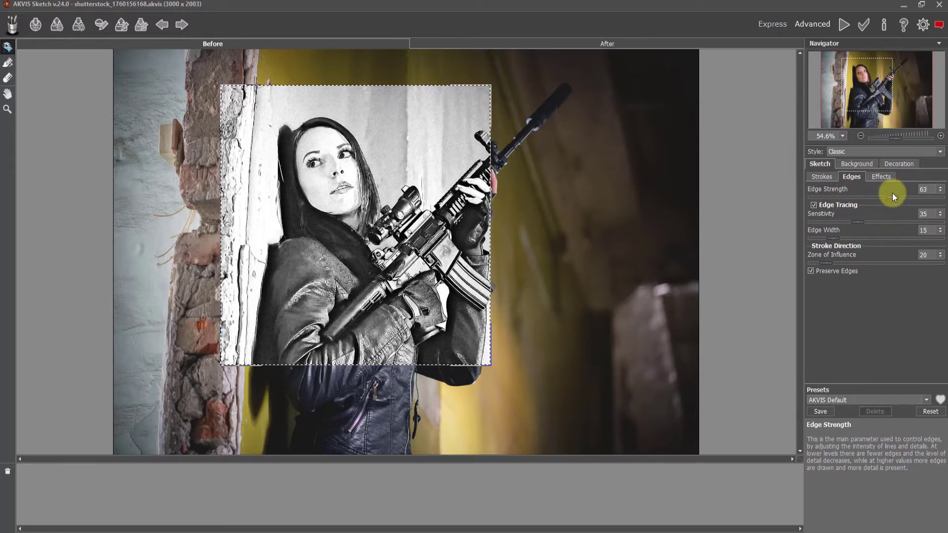
left_click(885, 174)
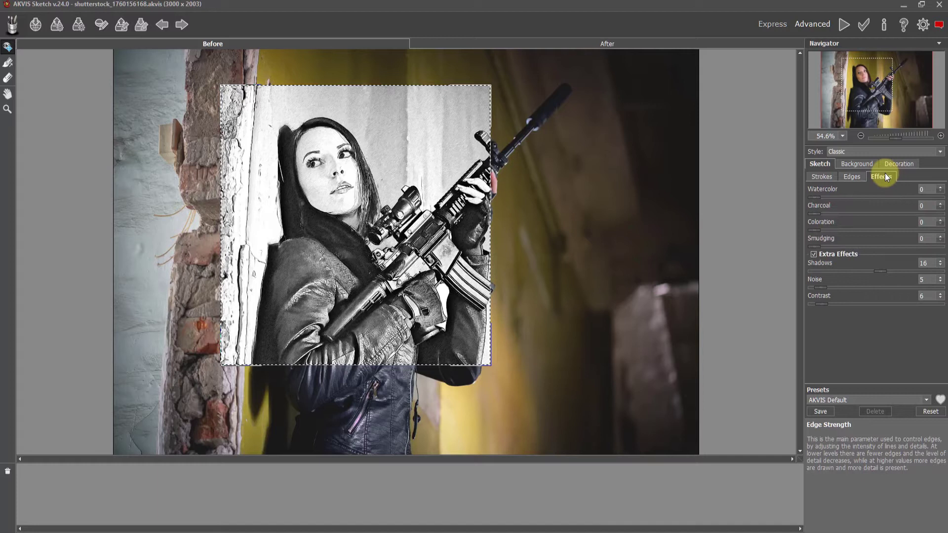
left_click(845, 268)
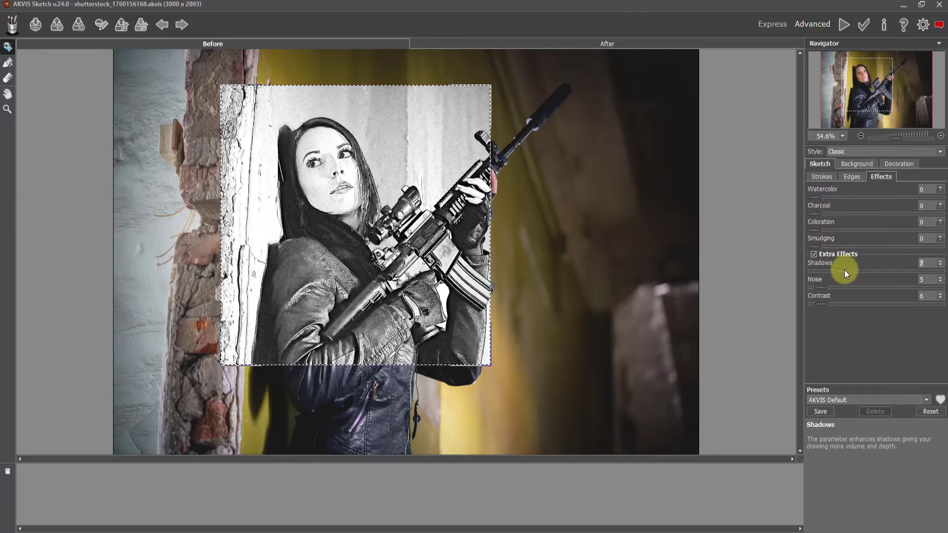
Set Midtones Intensity to 2 and Midtones Hatching to 28, and run the sketch conversion.
left_click(824, 177)
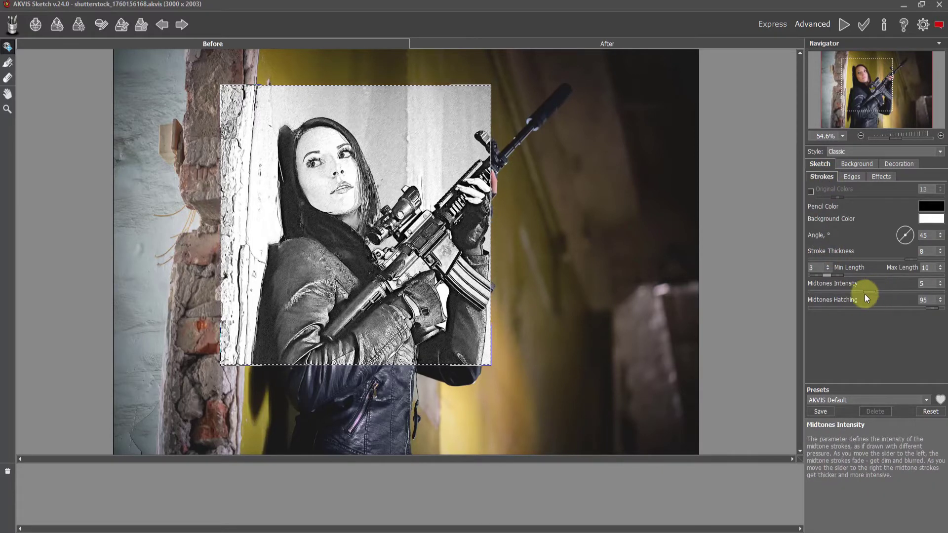
left_click(826, 294)
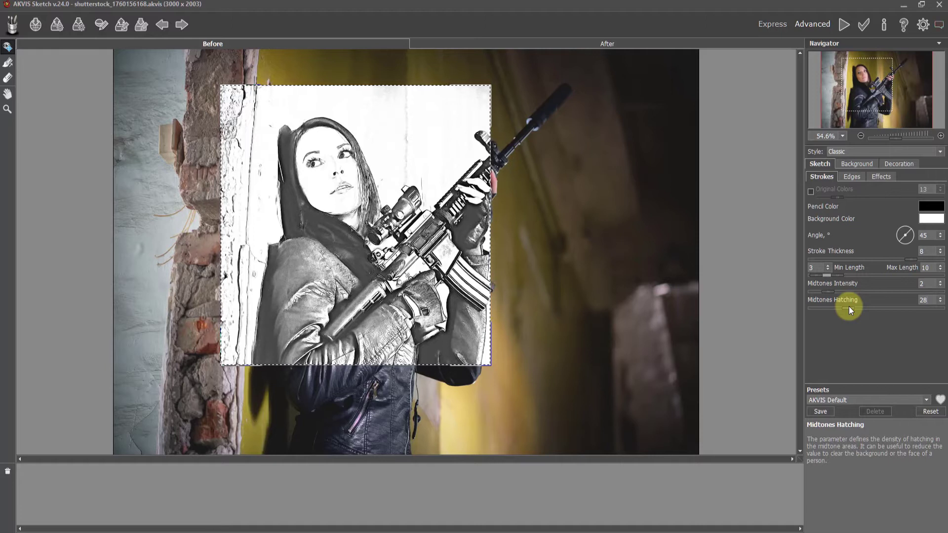
left_click(845, 24)
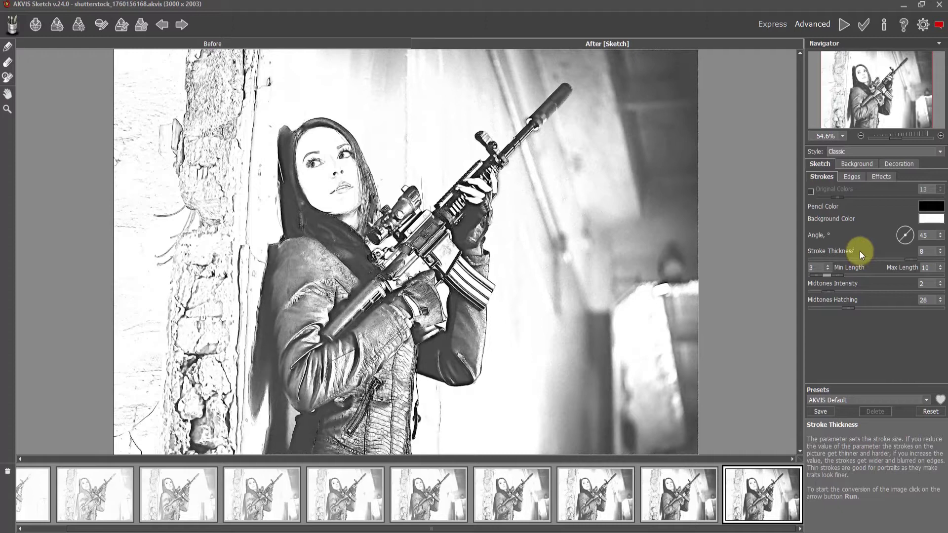
Compare the intermediate conversion shots, select the fourth from the end and apply it to the Sketch layer.
left_click(574, 500)
left_click(393, 497)
left_click(359, 499)
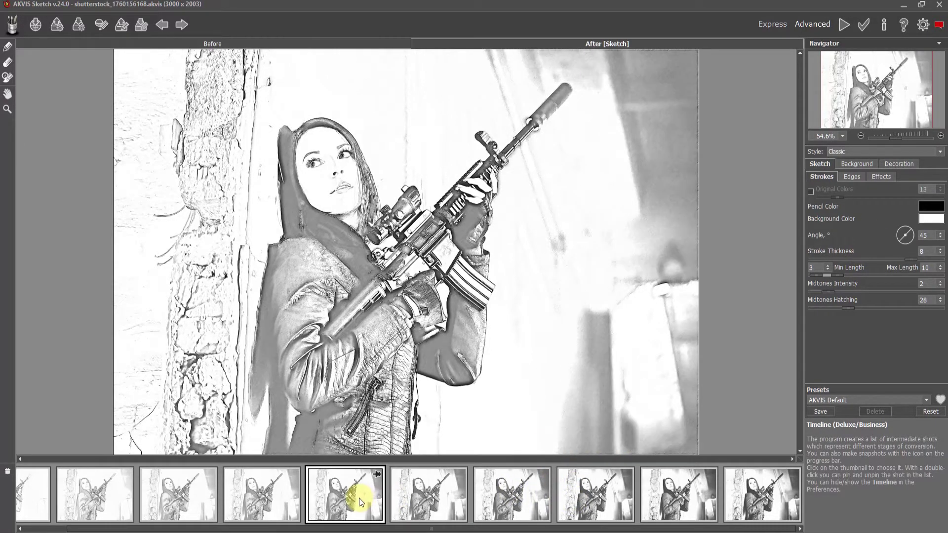
left_click(289, 498)
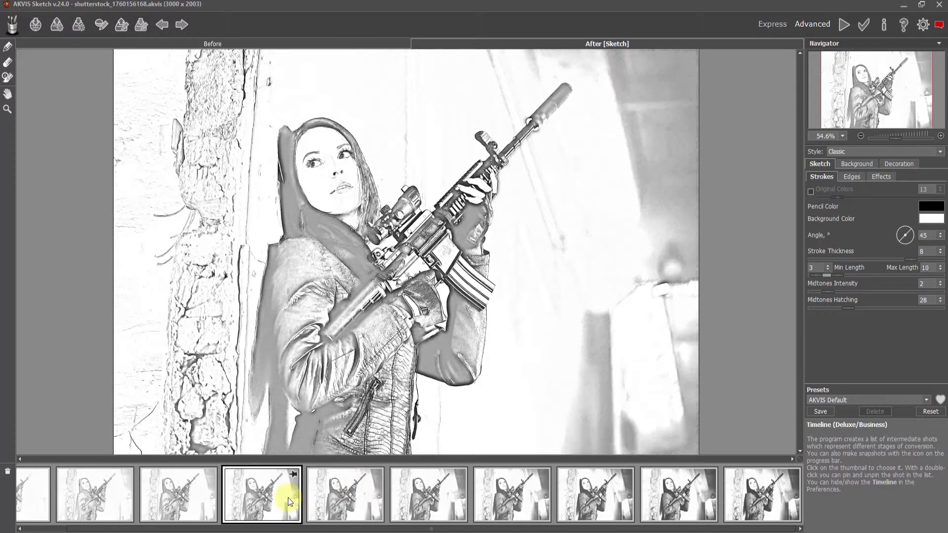
left_click(482, 482)
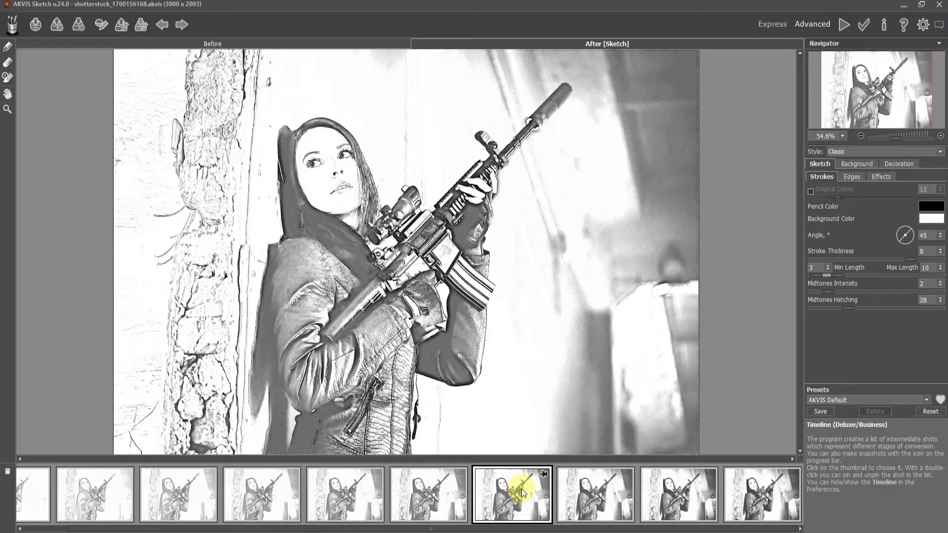
left_click(861, 26)
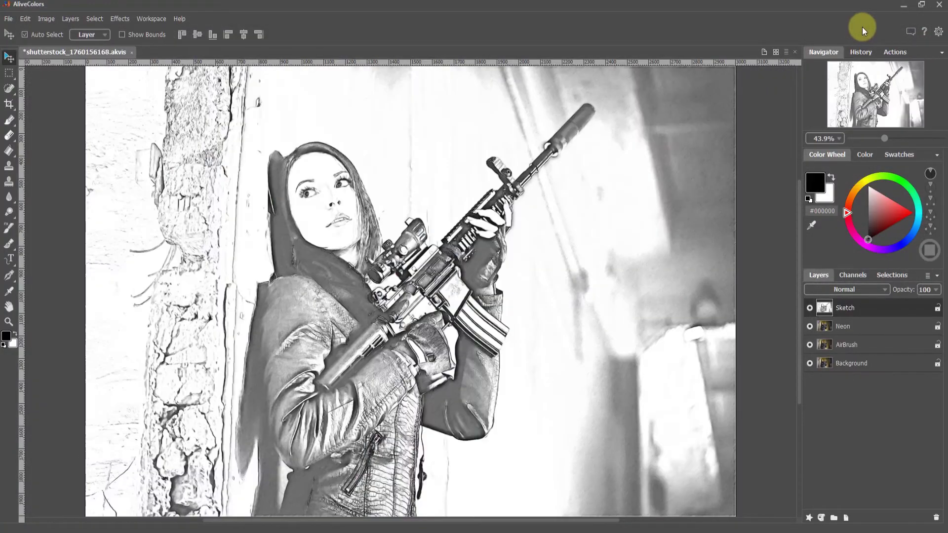
Duplicate the Background layer and move the copy above the Sketch layer.
right_click(840, 362)
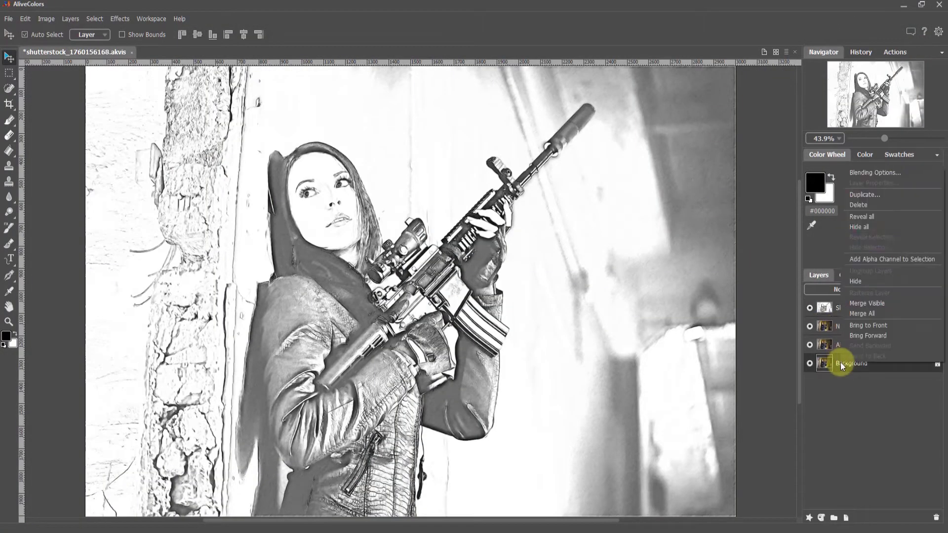
left_click(868, 194)
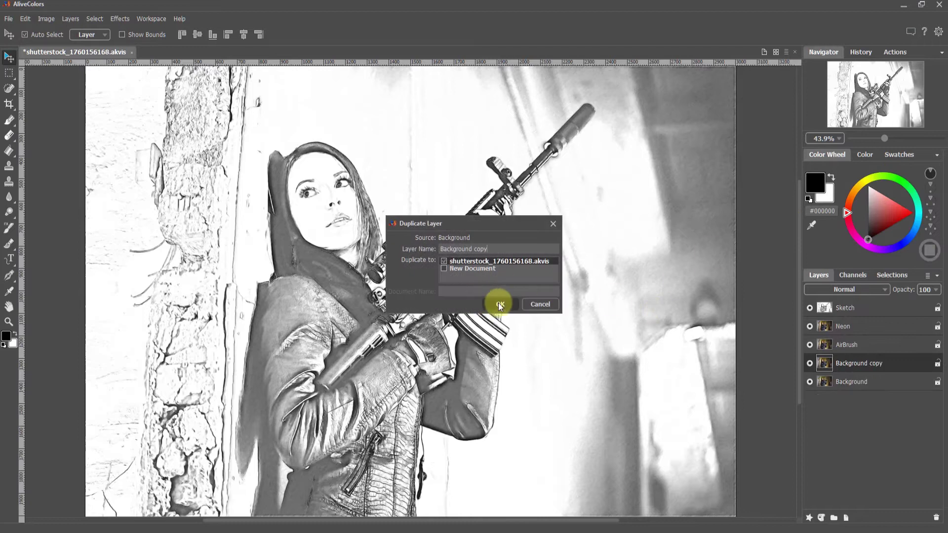
left_click(496, 302)
left_click_drag(869, 368, 855, 301)
Rename the duplicated background layer as Sketch_Art.
right_click(863, 306)
double_click(839, 307)
type("Sketch_Art")
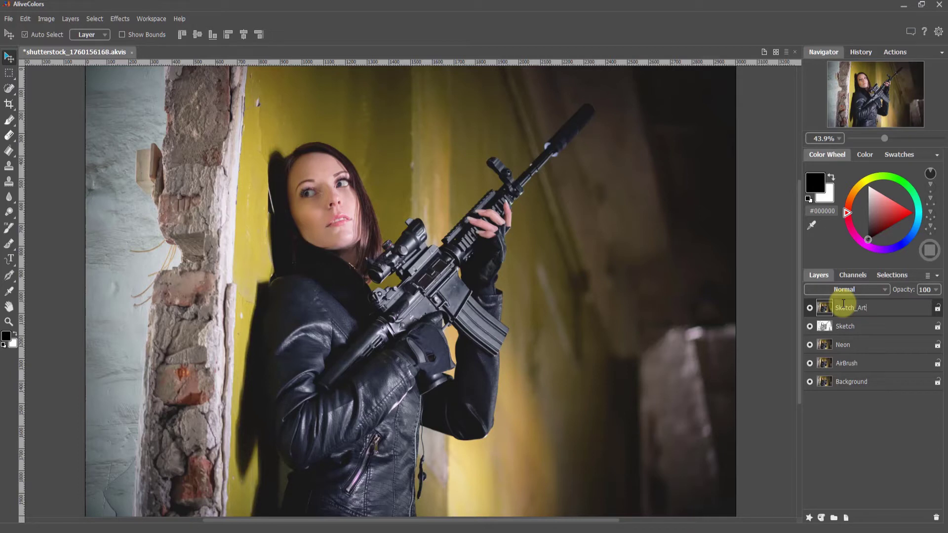
key("Return")
Open the AKVIS Sketch effect on the Sketch_Art layer, choose the Maestro style and reposition the preview area around the woman.
left_click(121, 20)
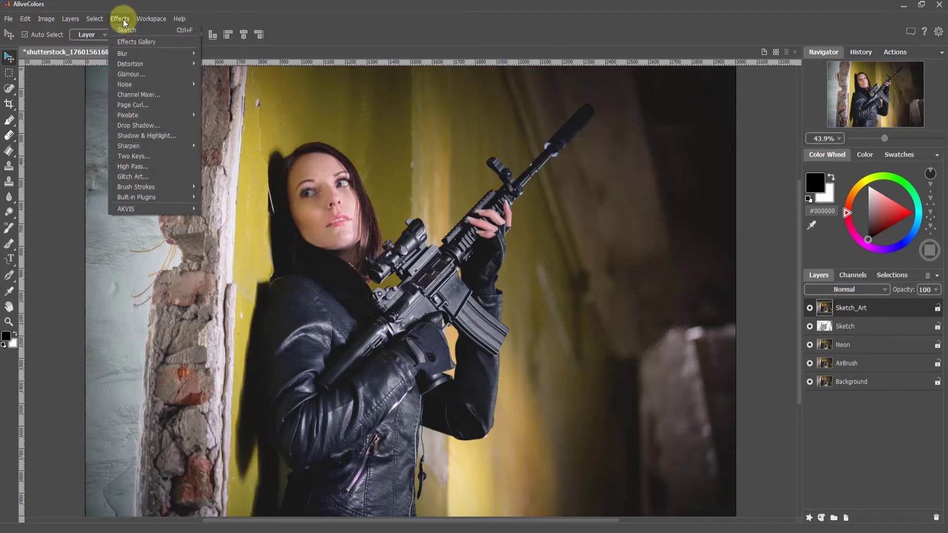
mouse_move(148, 208)
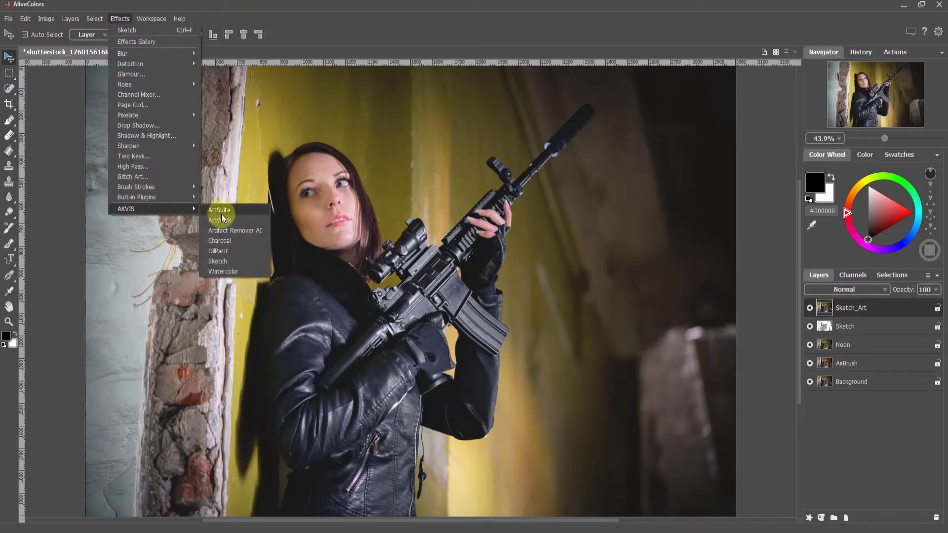
left_click(217, 261)
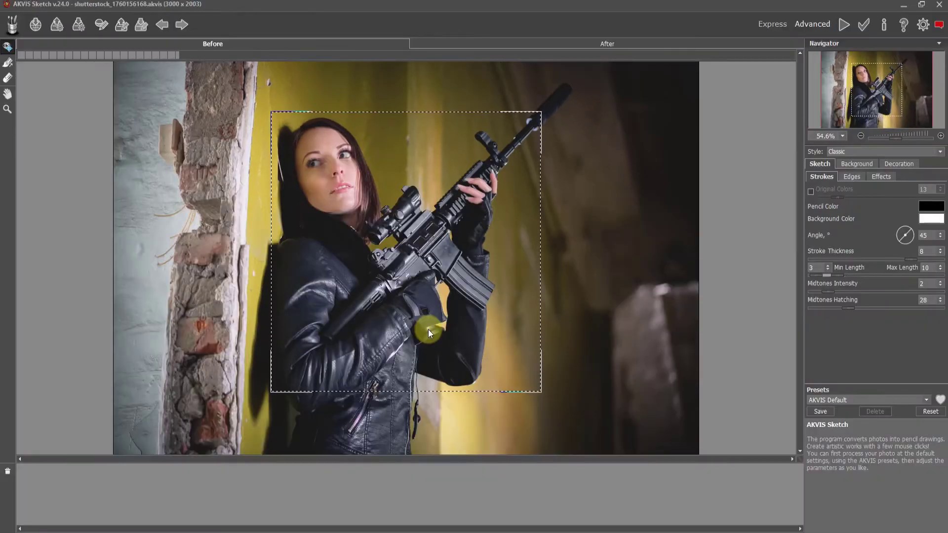
left_click(896, 149)
left_click(880, 170)
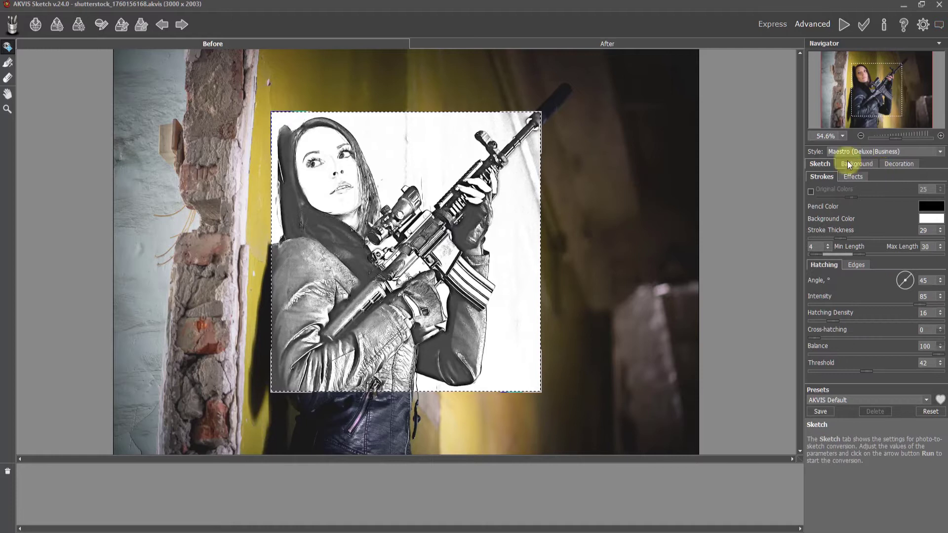
left_click_drag(413, 283, 360, 263)
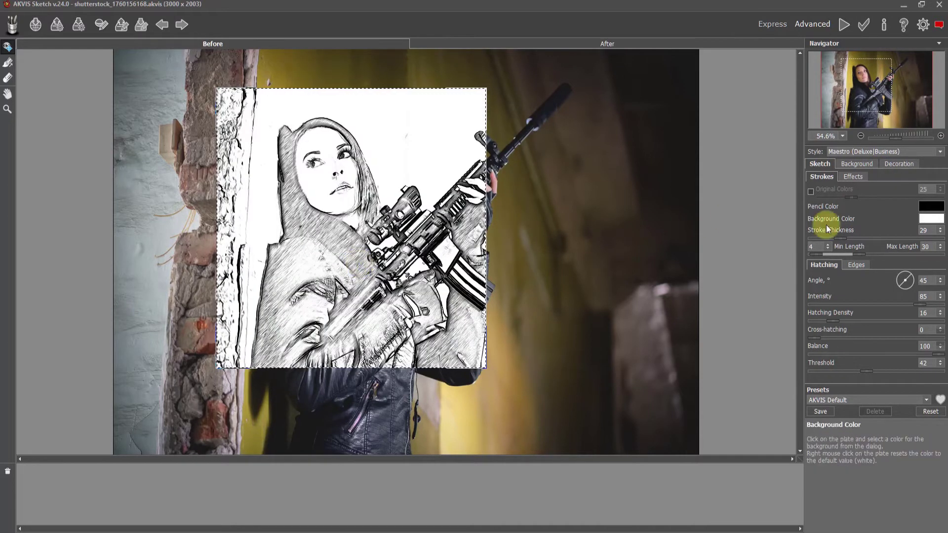
Set the Maestro sketch's Contrast effect to 41 and the edge contours' Intensity to 93.
left_click(854, 176)
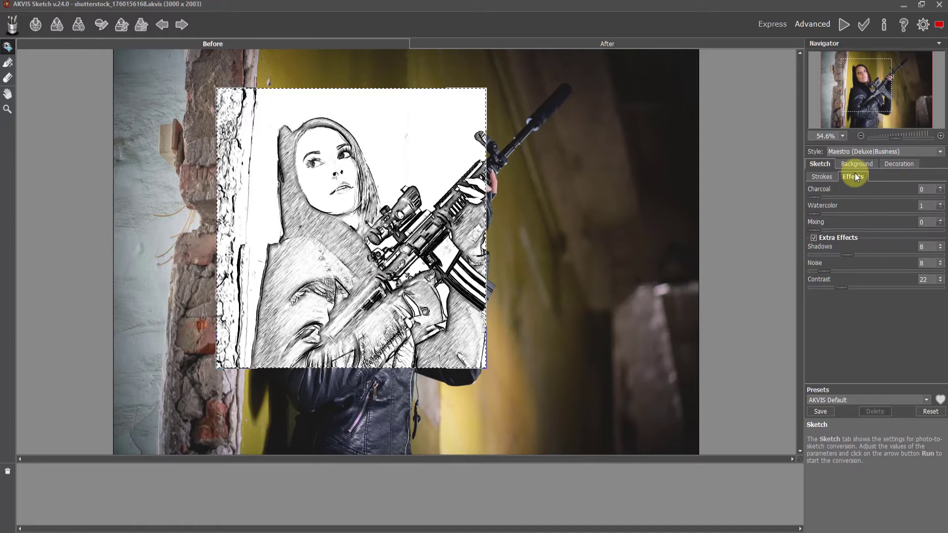
left_click(814, 238)
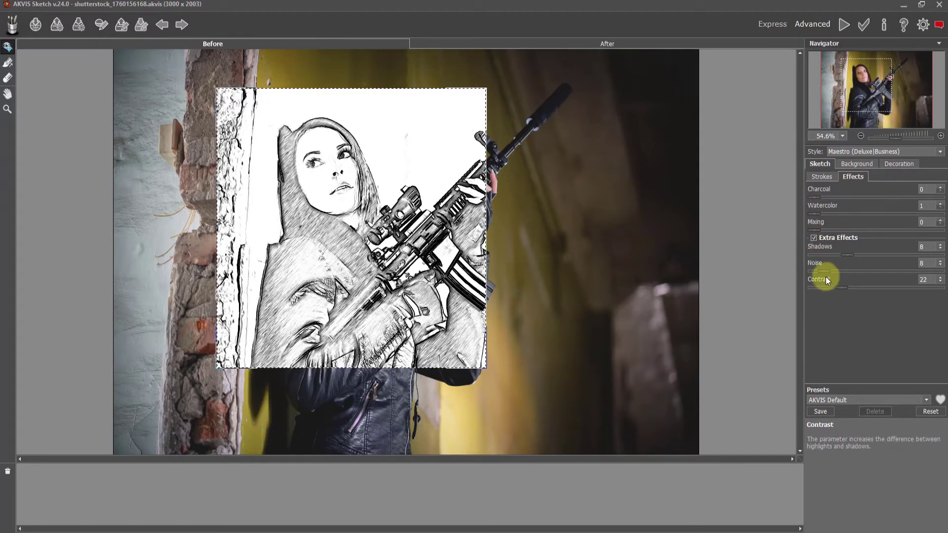
left_click_drag(841, 287, 866, 286)
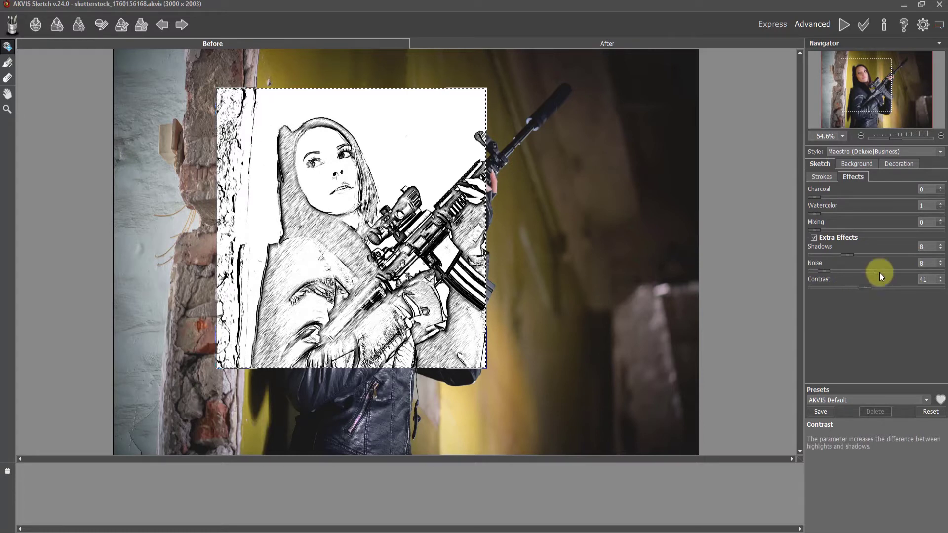
left_click(828, 181)
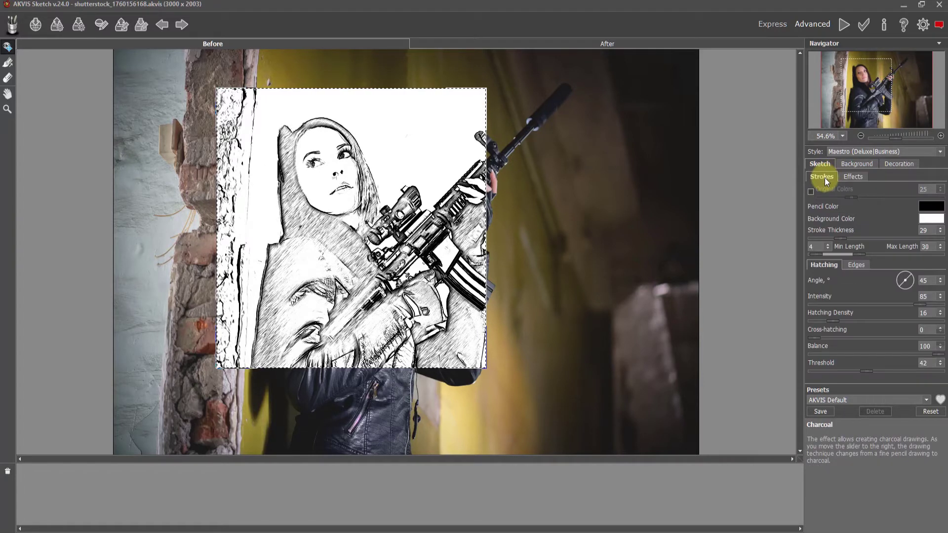
left_click(853, 266)
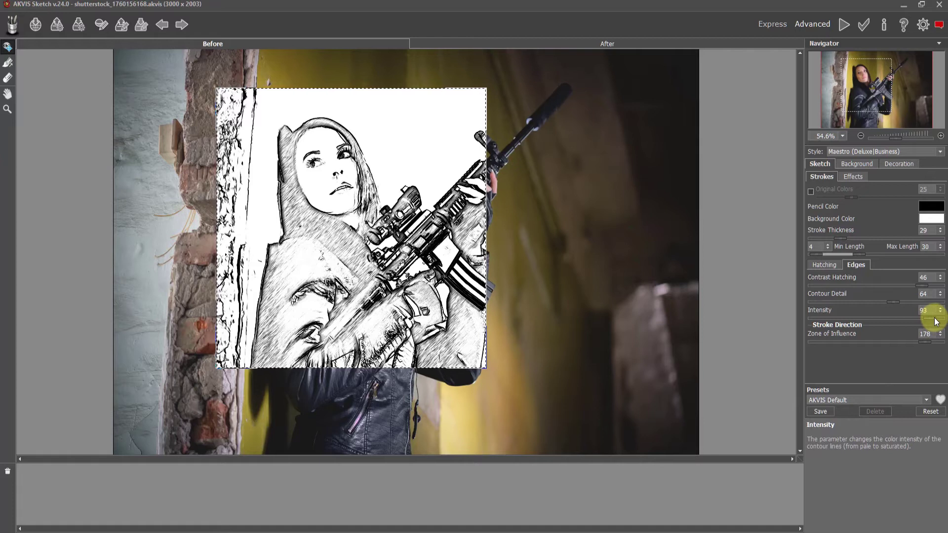
Set Hatching Density to 38 and Threshold to 21, and convert and apply the sketch to the Sketch_Art layer.
left_click(829, 266)
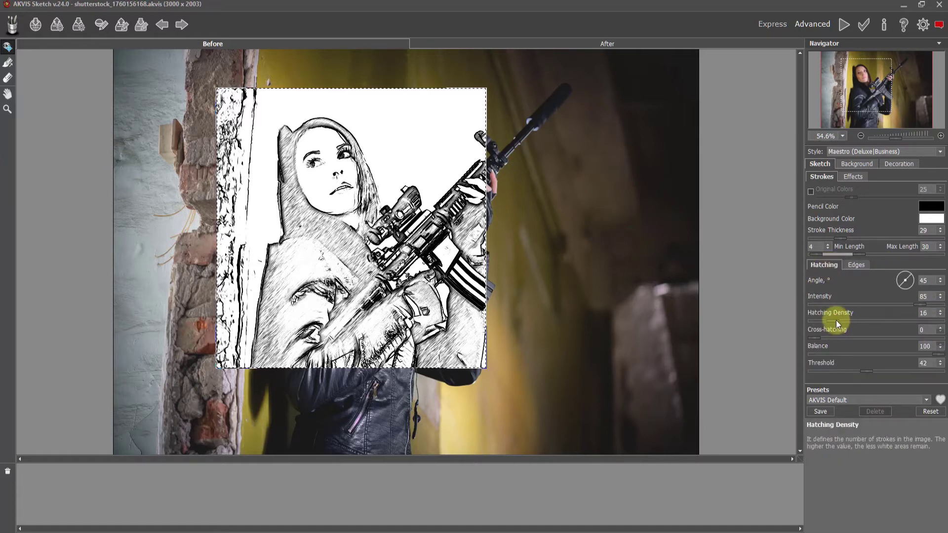
left_click_drag(837, 320, 864, 322)
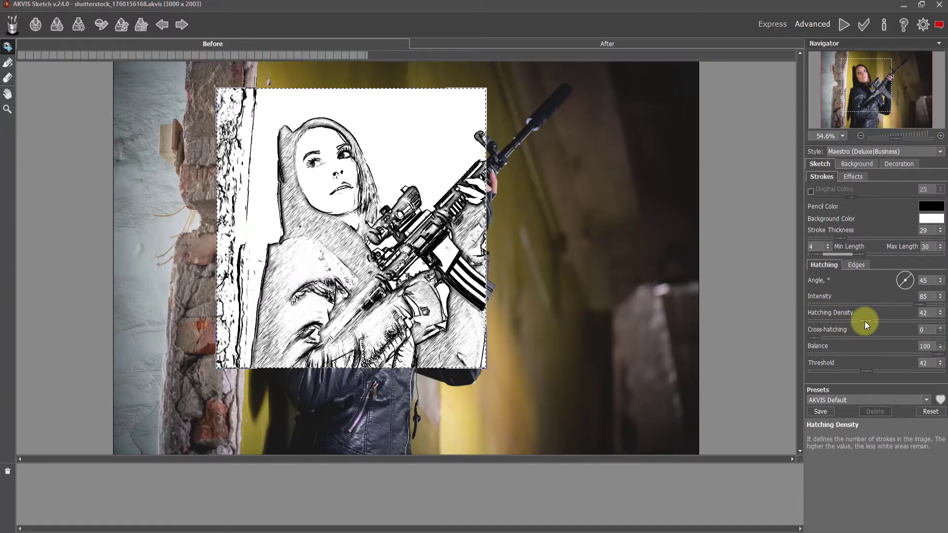
left_click_drag(865, 321, 861, 319)
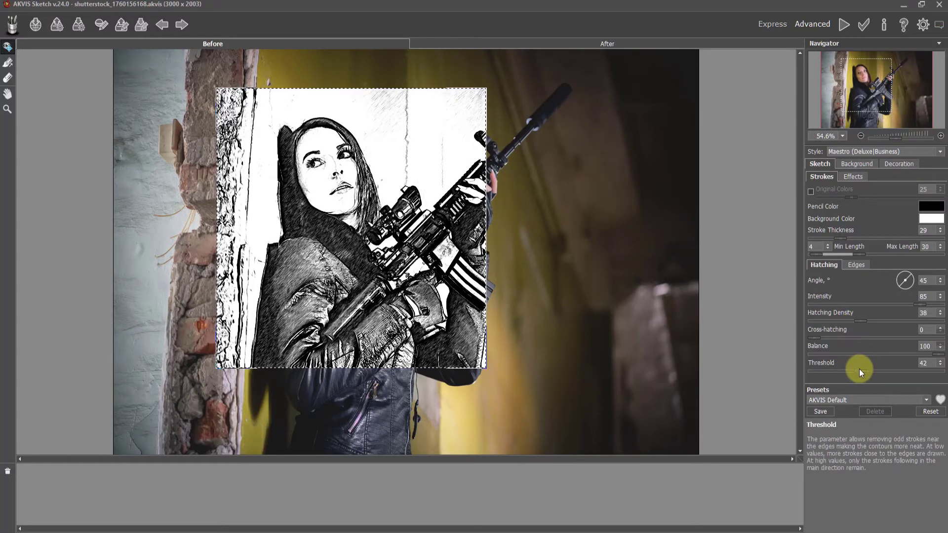
left_click_drag(866, 371, 843, 370)
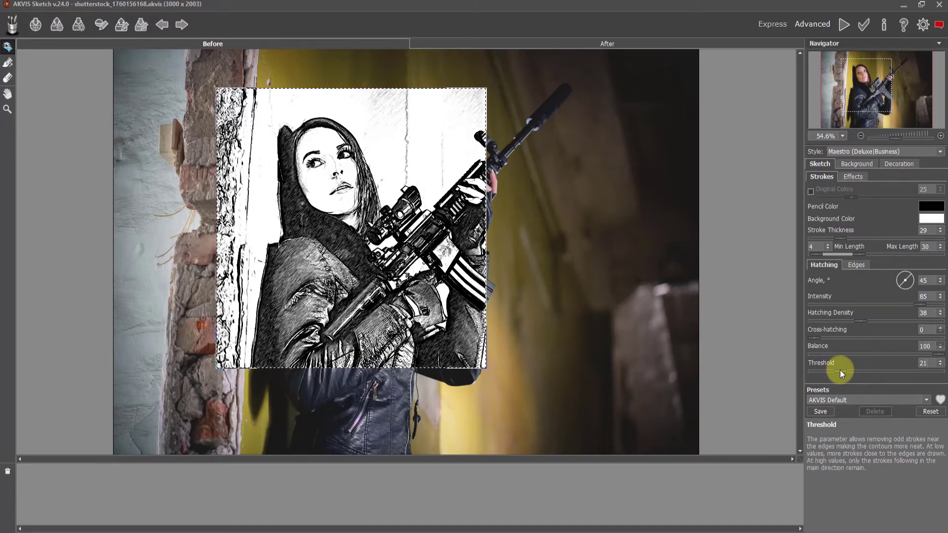
left_click(843, 24)
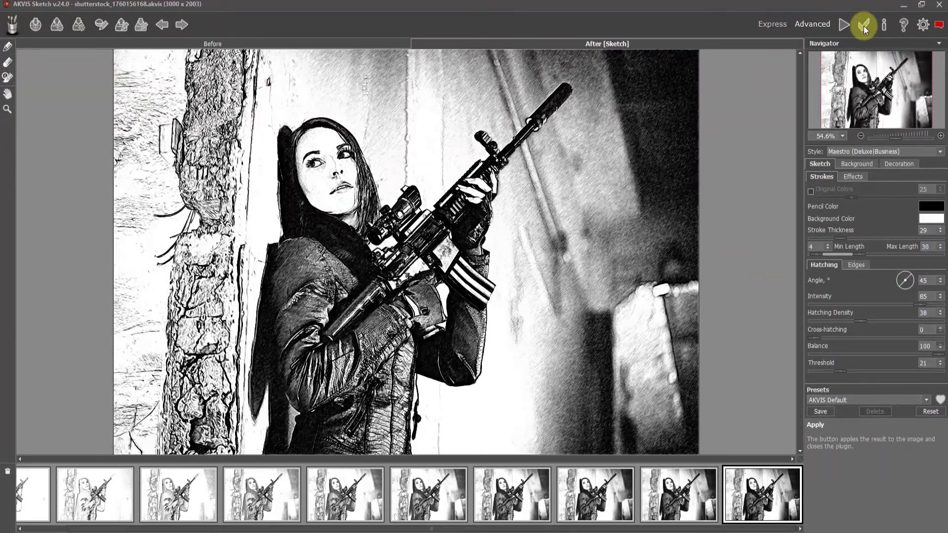
left_click(864, 26)
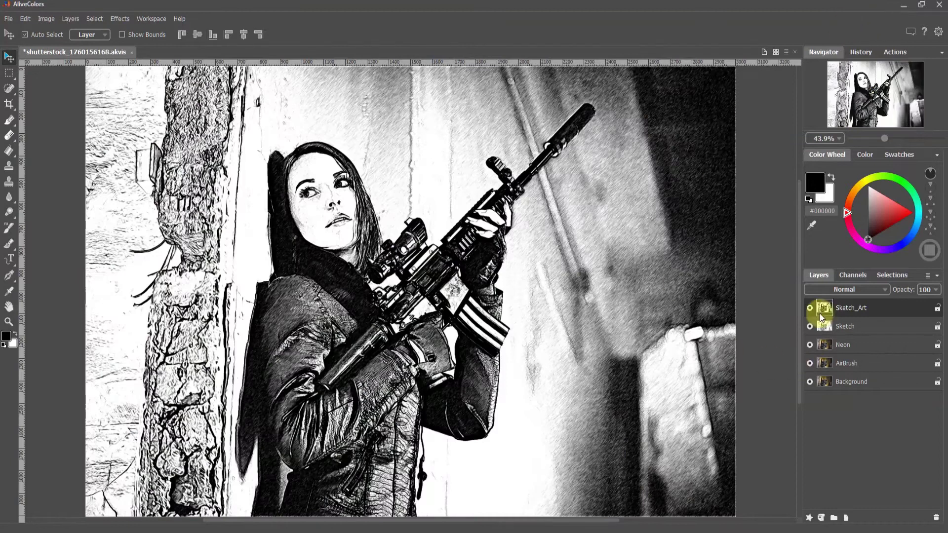
Hide the Sketch_Art and Sketch layers and open the AKVIS Neon effect on the Neon layer.
left_click(810, 309)
left_click(810, 326)
left_click(875, 348)
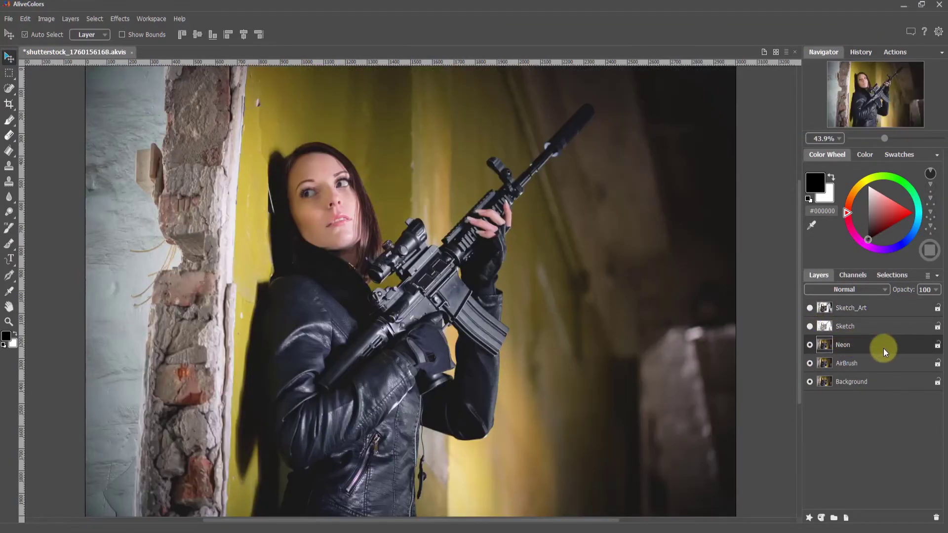
left_click(119, 18)
mouse_move(180, 197)
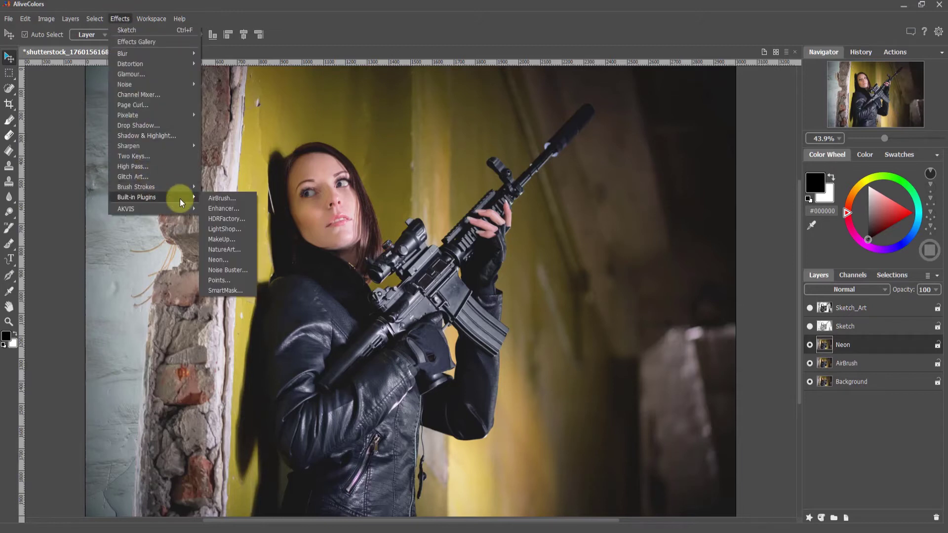
left_click(219, 261)
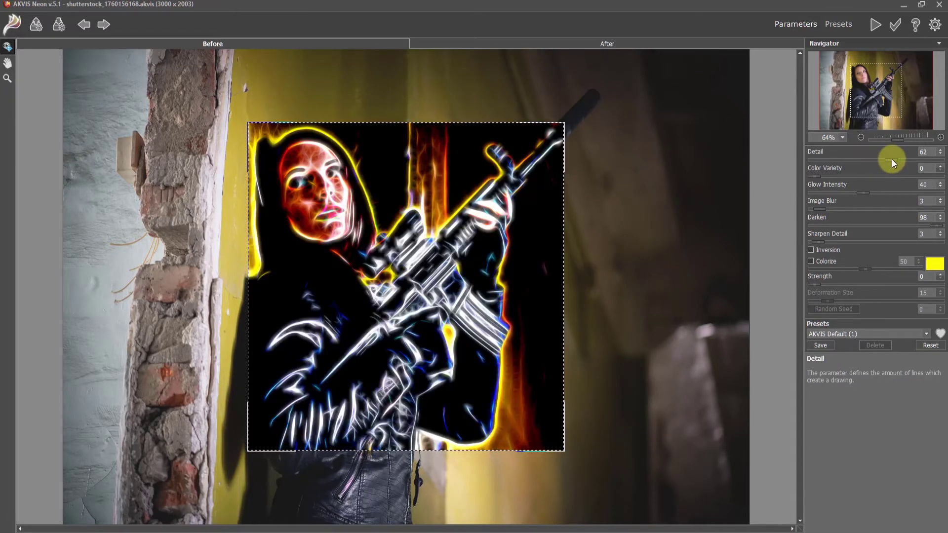
Set the Neon effect's Detail to 47 and Glow Intensity to 80, then convert the image and apply the result.
left_click_drag(893, 159, 832, 162)
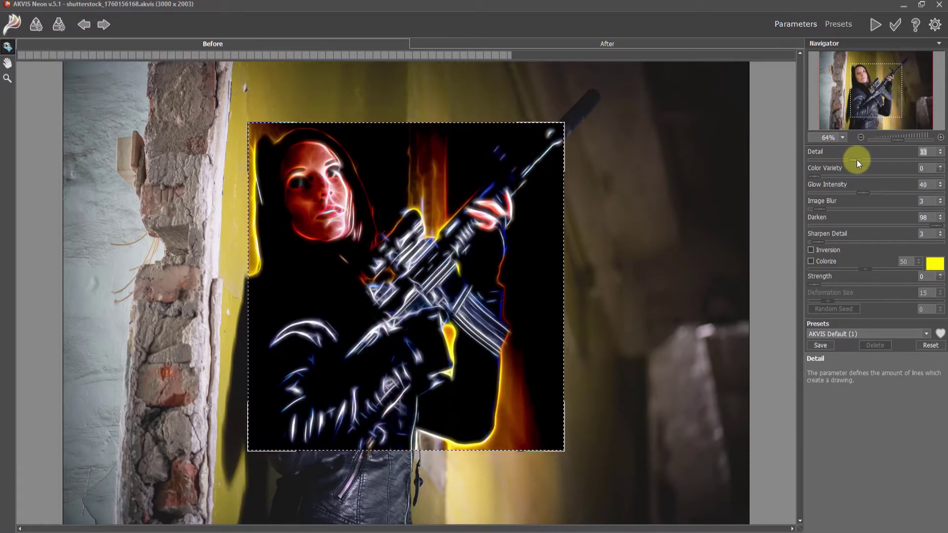
left_click_drag(857, 159, 872, 159)
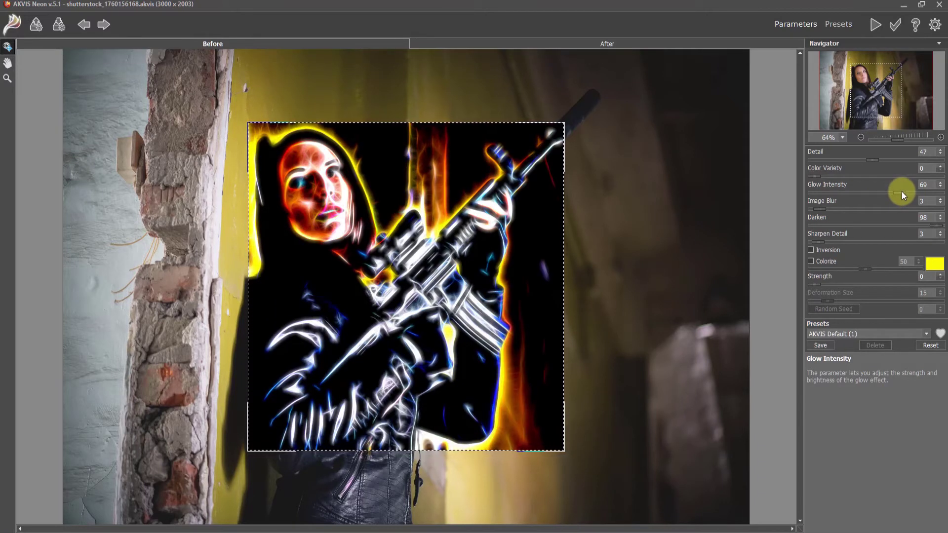
left_click_drag(909, 190, 911, 193)
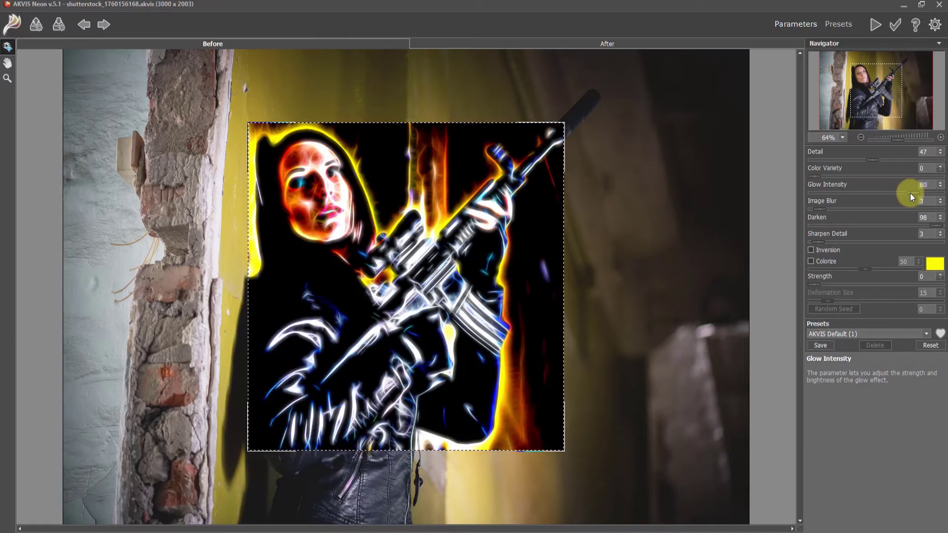
left_click(875, 25)
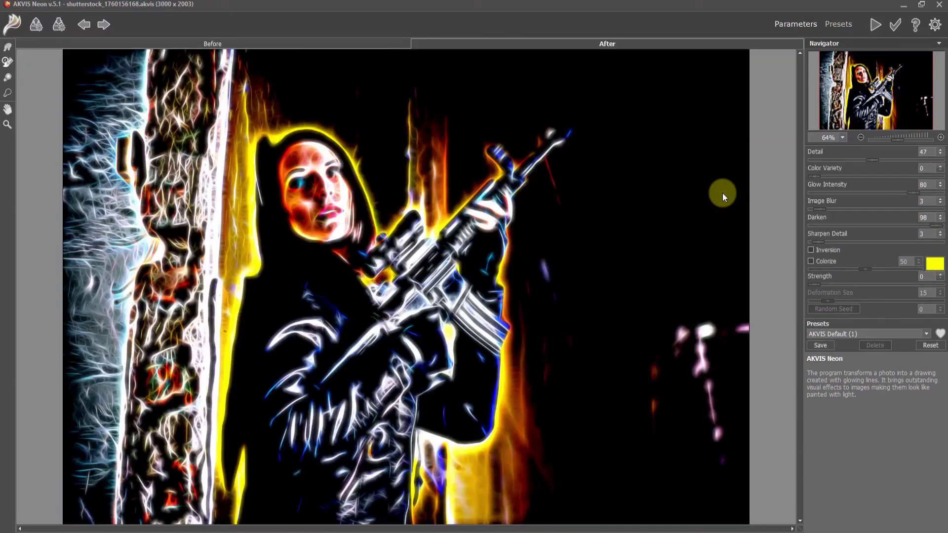
left_click(896, 23)
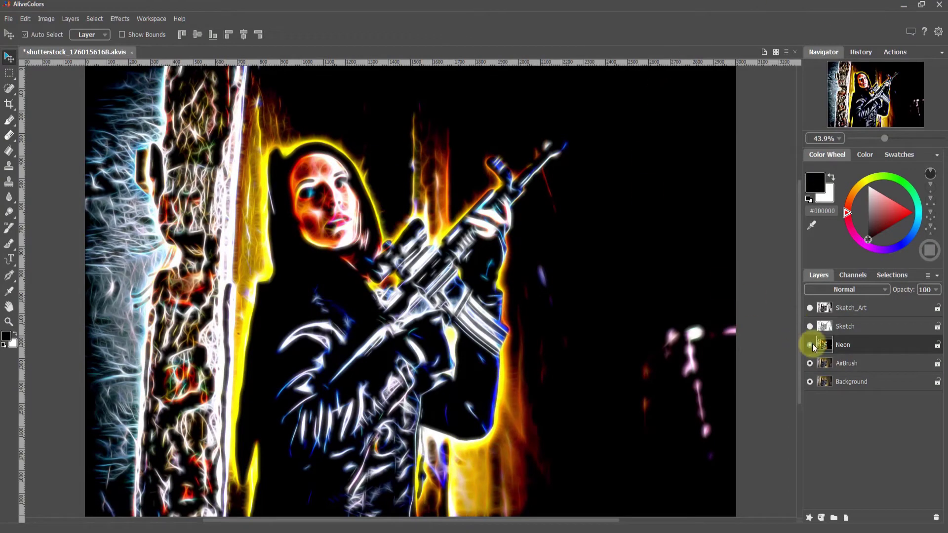
Hide the Neon layer, open the AirBrush effect on the AirBrush layer and place the preview area over the woman's face.
left_click(810, 344)
left_click(847, 364)
left_click(119, 18)
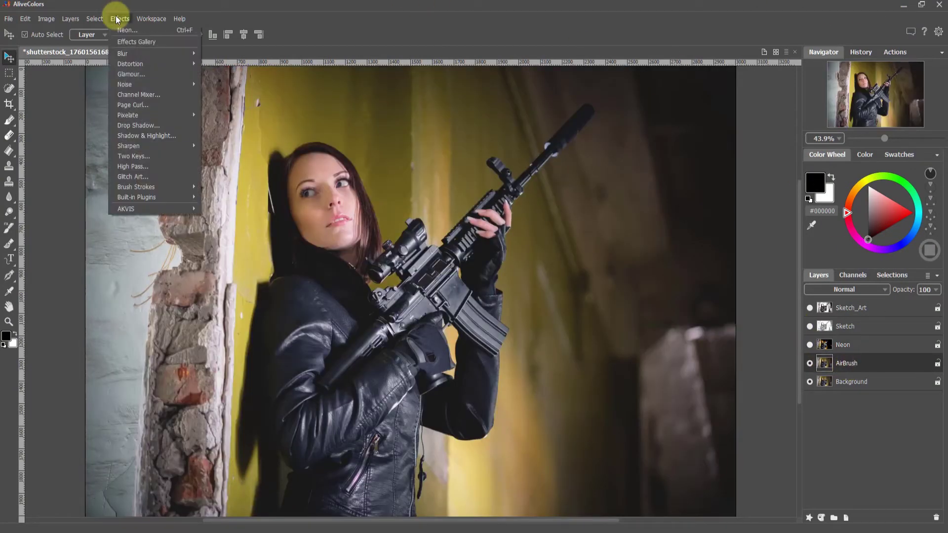
mouse_move(161, 199)
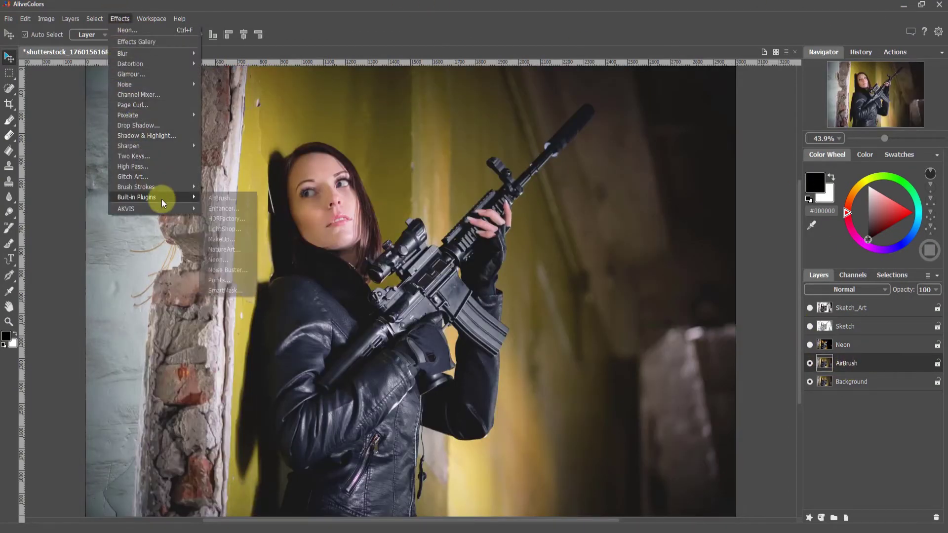
left_click(215, 199)
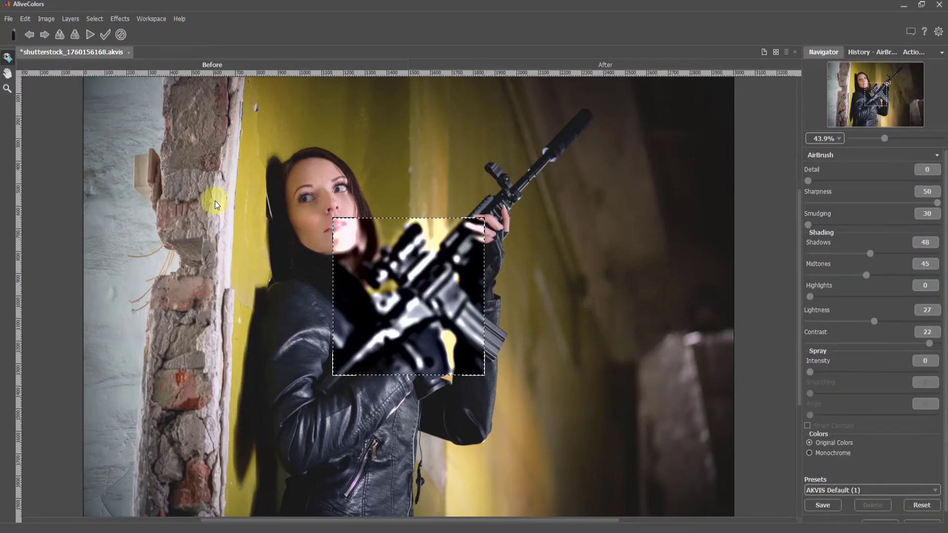
left_click_drag(395, 324, 306, 226)
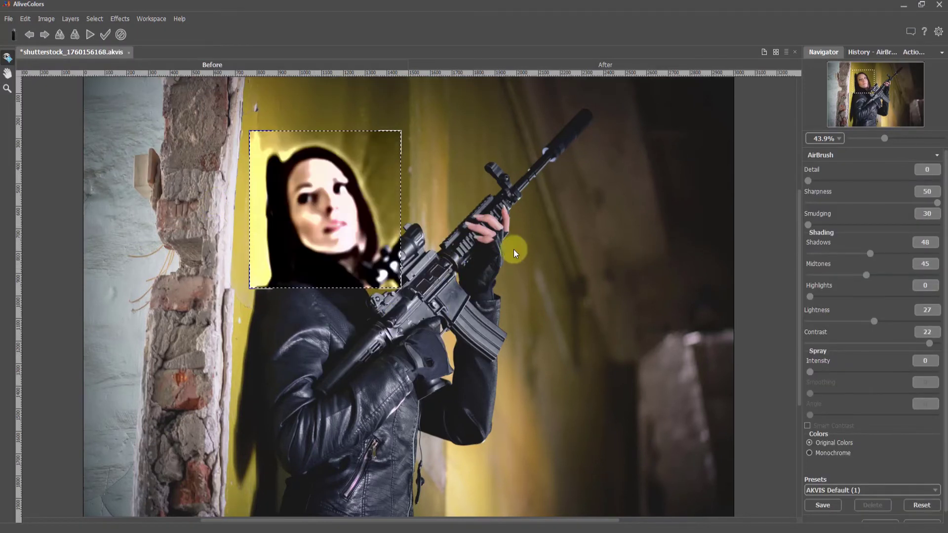
Set the AirBrush Midtones to 0, Shadows to 80 and Smudging to 134, keep Detail at 0, and convert and apply the effect.
left_click_drag(852, 274, 805, 276)
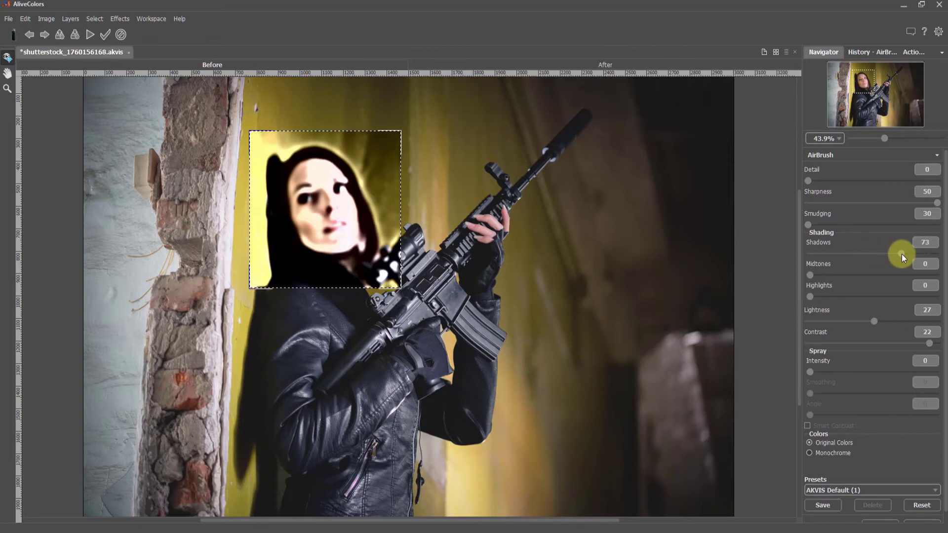
mouse_move(902, 253)
left_mouse_down()
mouse_move(919, 252)
mouse_move(910, 253)
left_mouse_up()
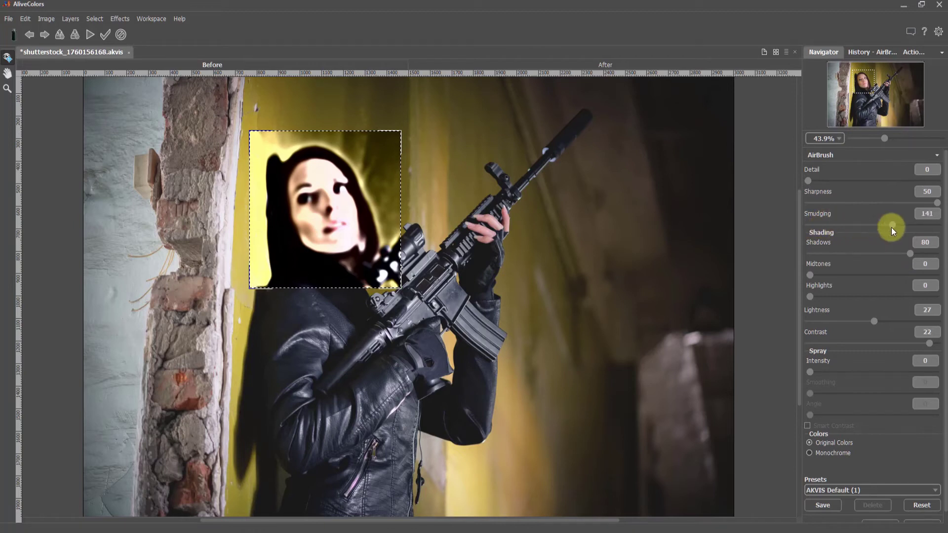
left_click_drag(900, 224, 887, 227)
mouse_move(808, 181)
left_mouse_down()
mouse_move(842, 180)
mouse_move(816, 179)
mouse_move(796, 197)
left_mouse_up()
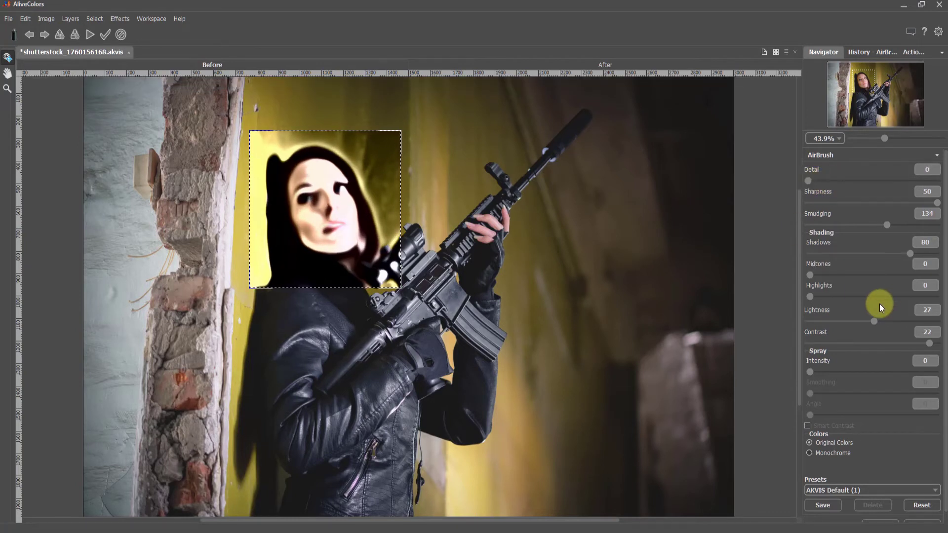
left_click(90, 35)
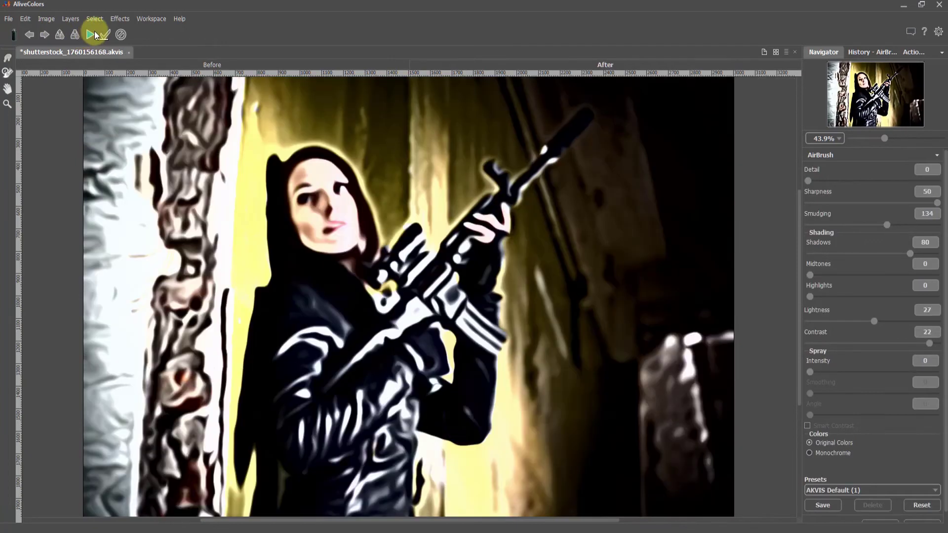
left_click(105, 34)
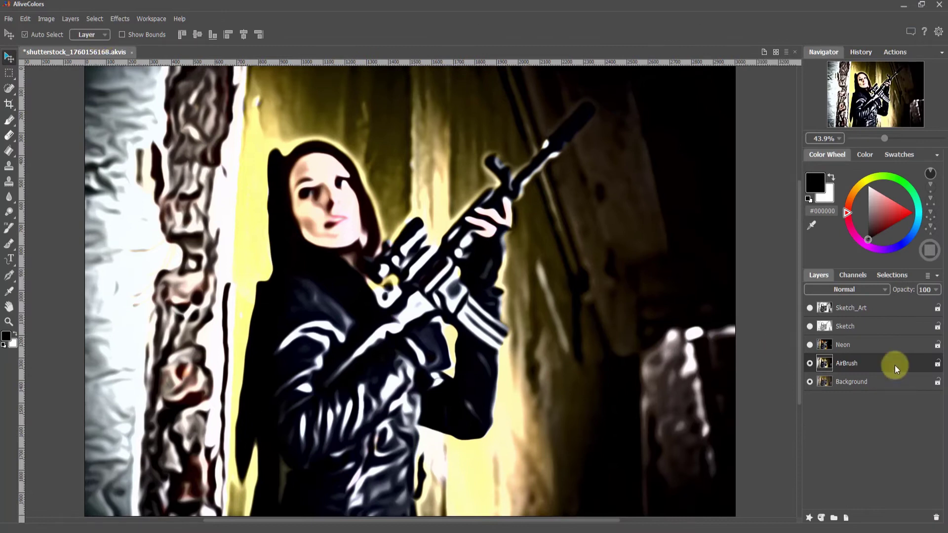
Show the Neon layer again and set its blend mode to Screen after trying Darken and Lighten.
left_click(871, 345)
left_click(810, 344)
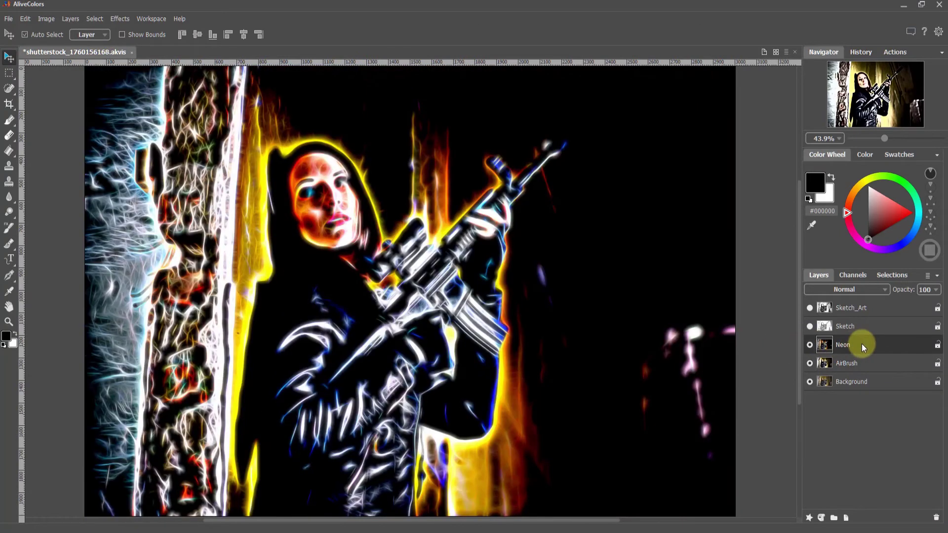
left_click(880, 290)
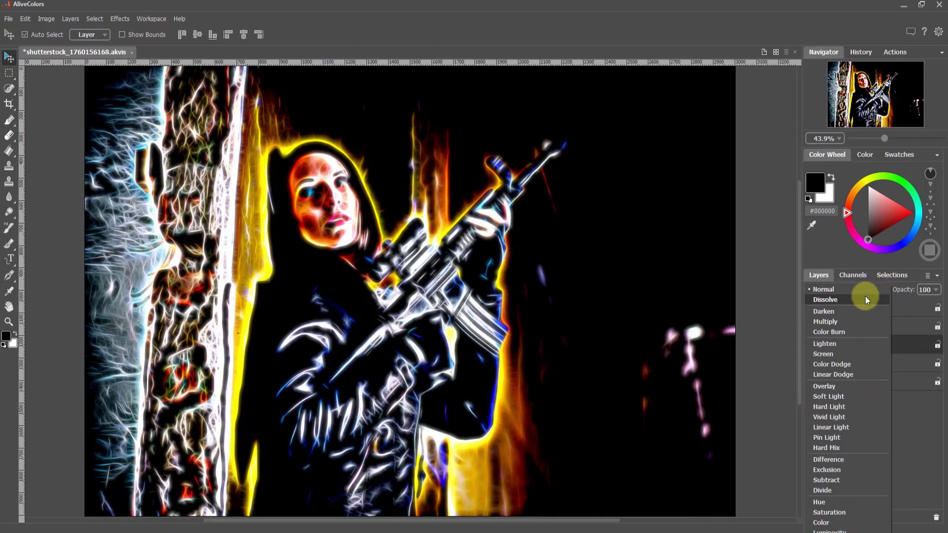
left_click(865, 296)
left_click(849, 290)
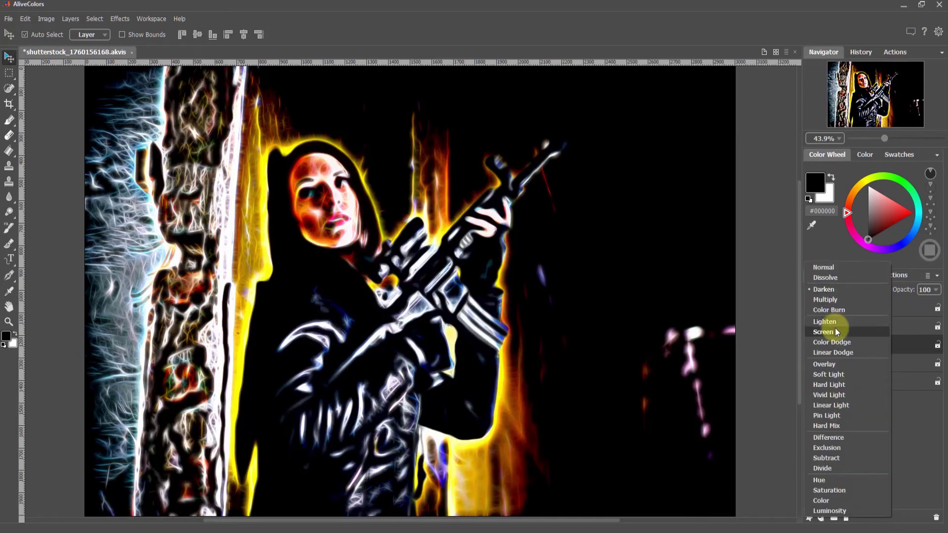
left_click(835, 325)
left_click(858, 288)
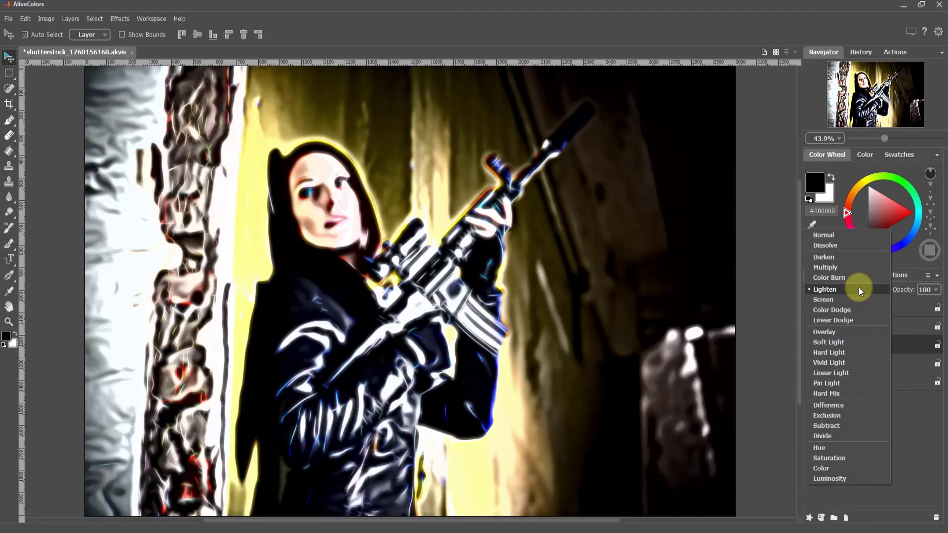
left_click(849, 301)
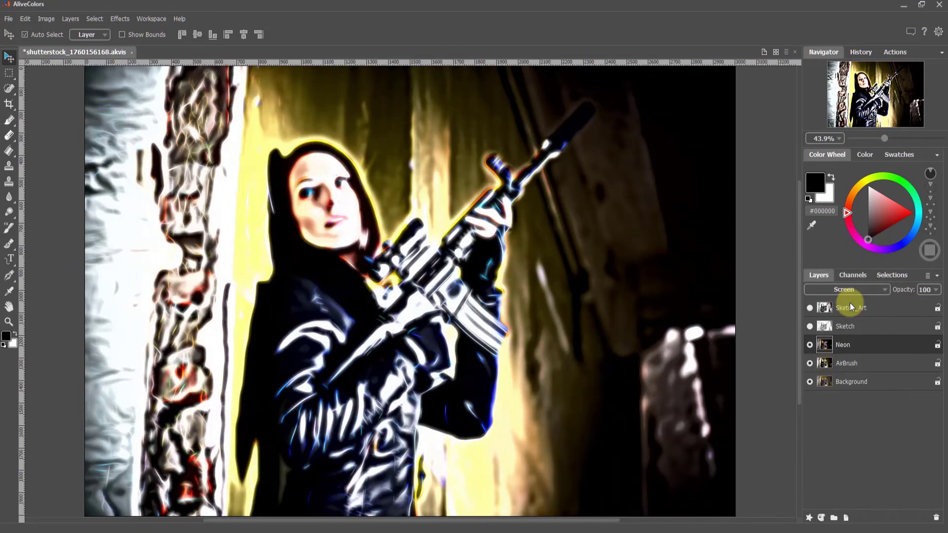
Show the Sketch layer and set its blend mode to Multiply.
left_click(854, 326)
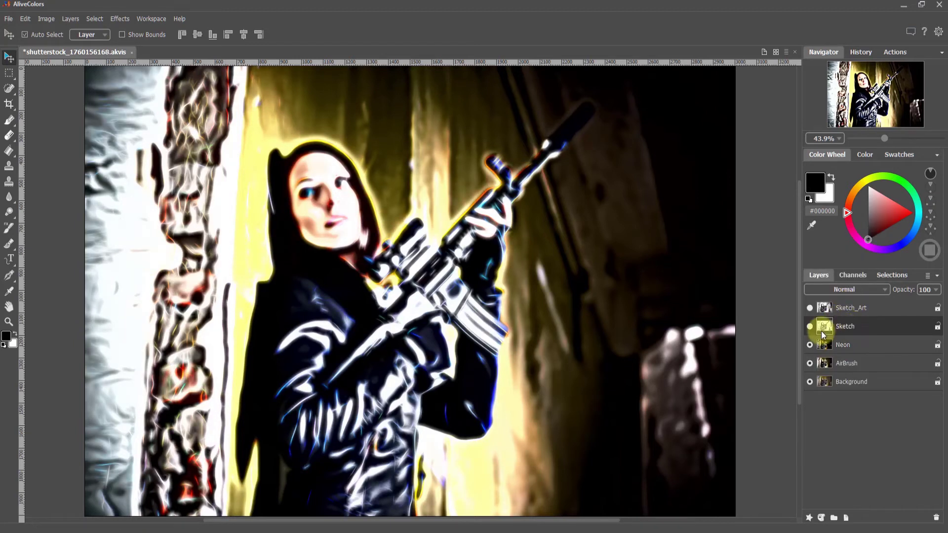
left_click(810, 326)
left_click(872, 290)
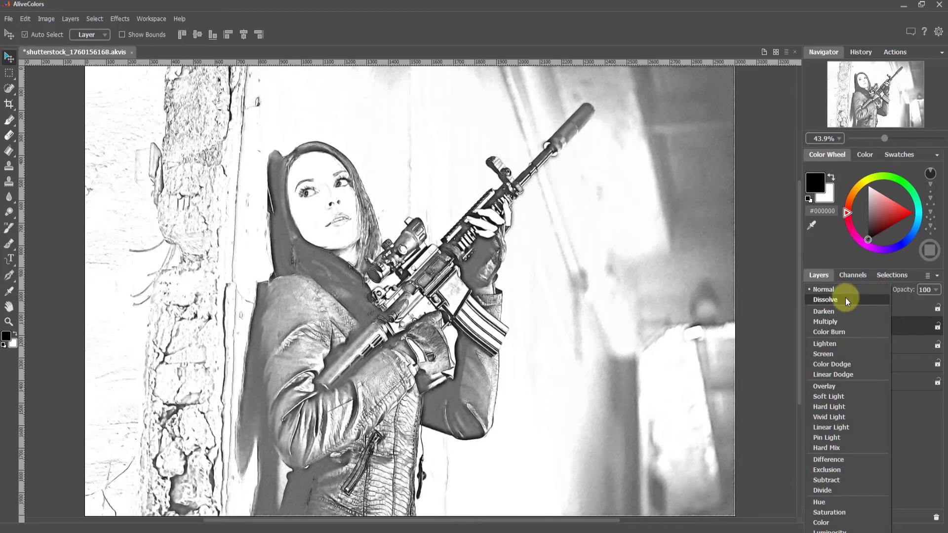
left_click(840, 322)
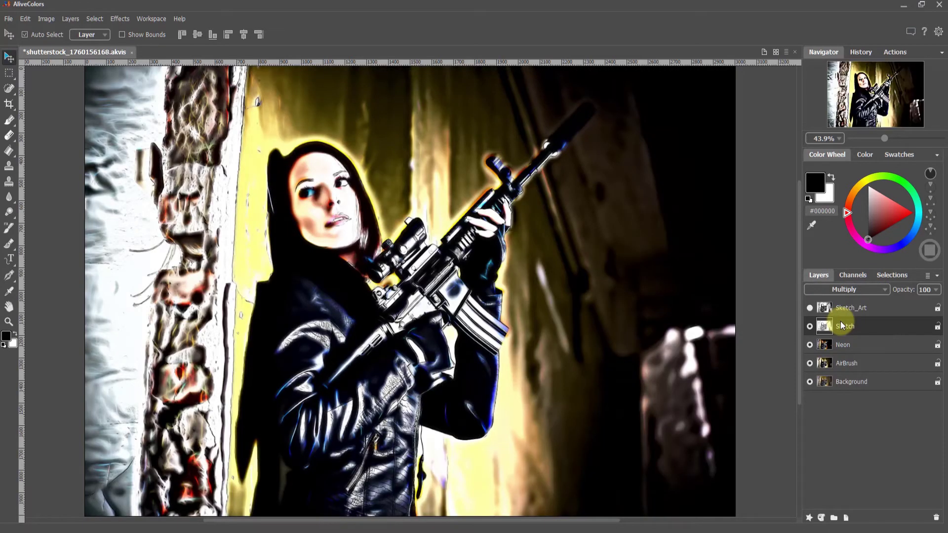
Show the Sketch_Art layer and set its blend mode to Multiply.
left_click(841, 308)
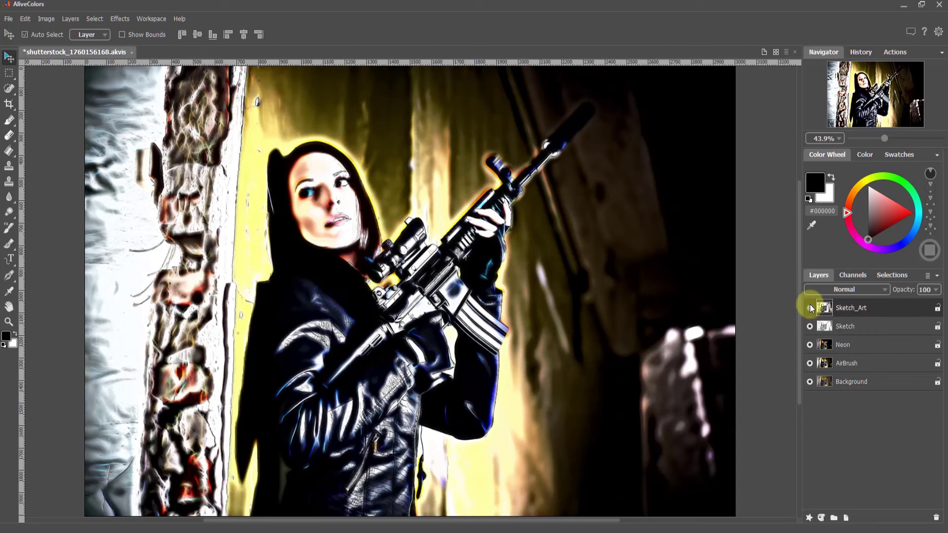
left_click(810, 308)
left_click(857, 292)
left_click(843, 321)
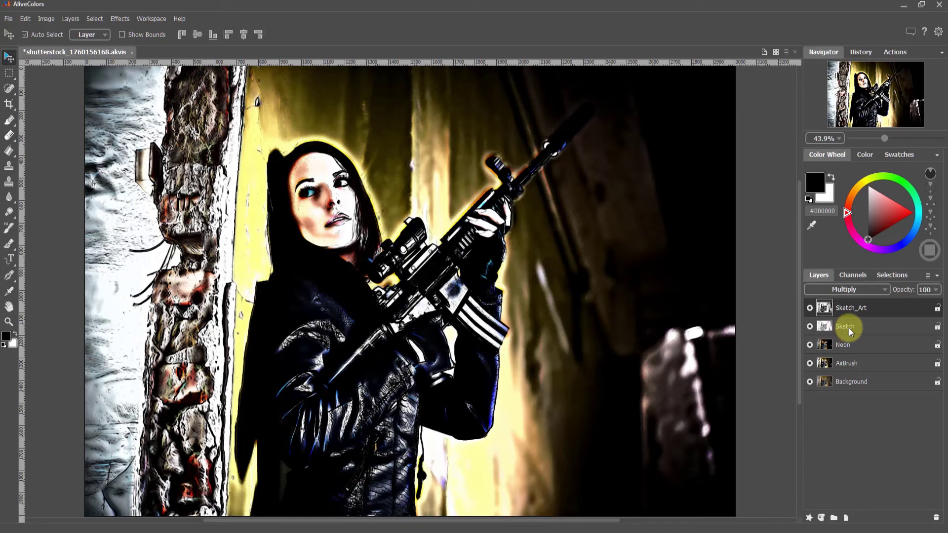
Check the image with the Sketch layer toggled, keep it shown, and change the Sketch_Art layer's blend mode to Overlay.
left_click(810, 327)
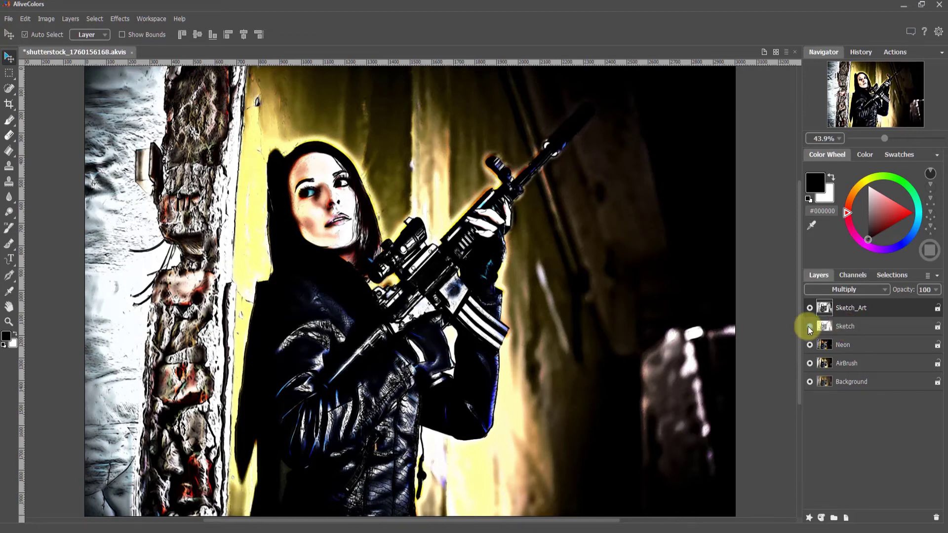
left_click(865, 325)
left_click(864, 302)
left_click(866, 291)
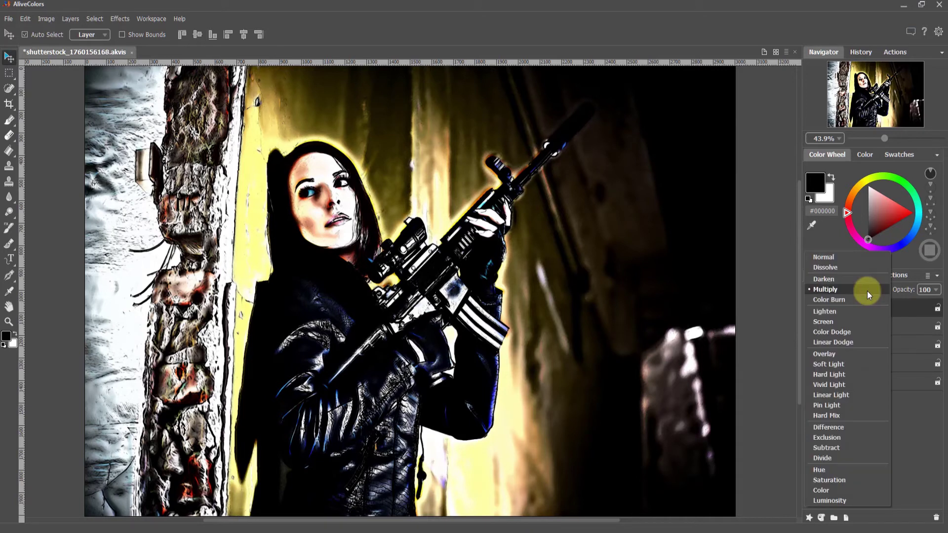
left_click(837, 354)
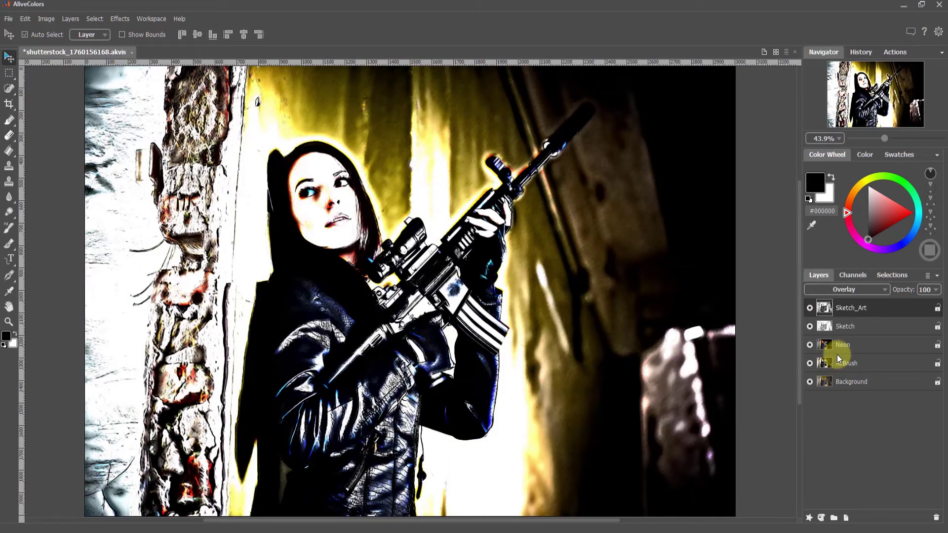
Add a layer mask to Sketch_Art and set up a soft black brush of 117 px for masking the woman's face.
left_click(822, 517)
left_click(8, 321)
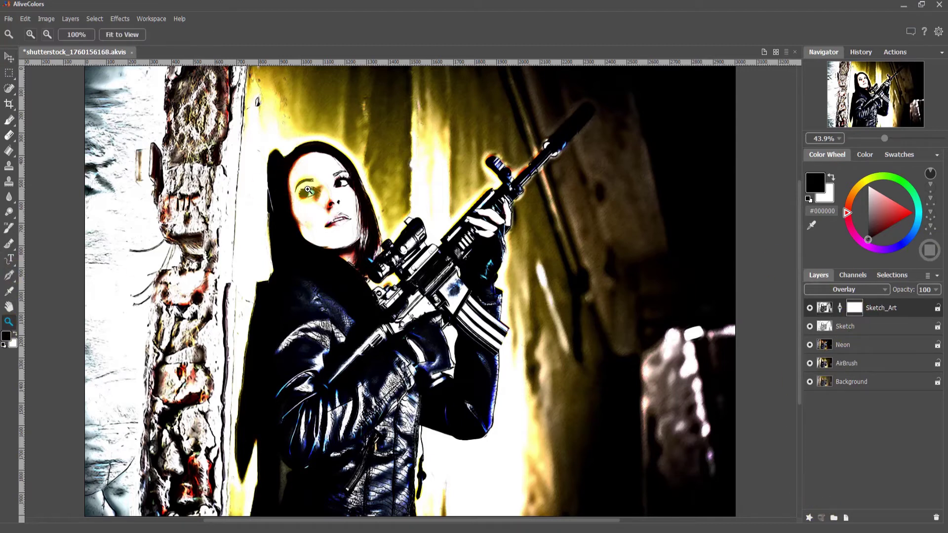
left_click(307, 189)
left_click(307, 190)
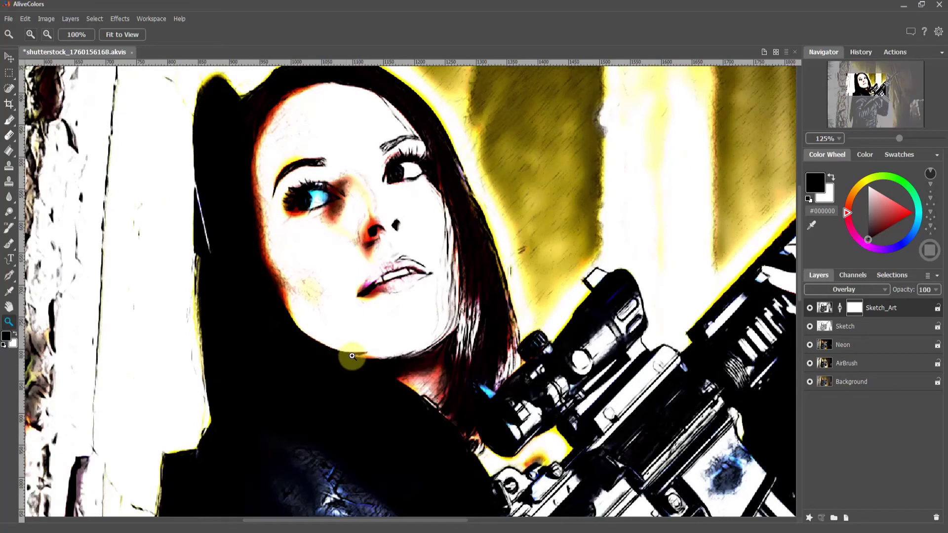
left_click(10, 120)
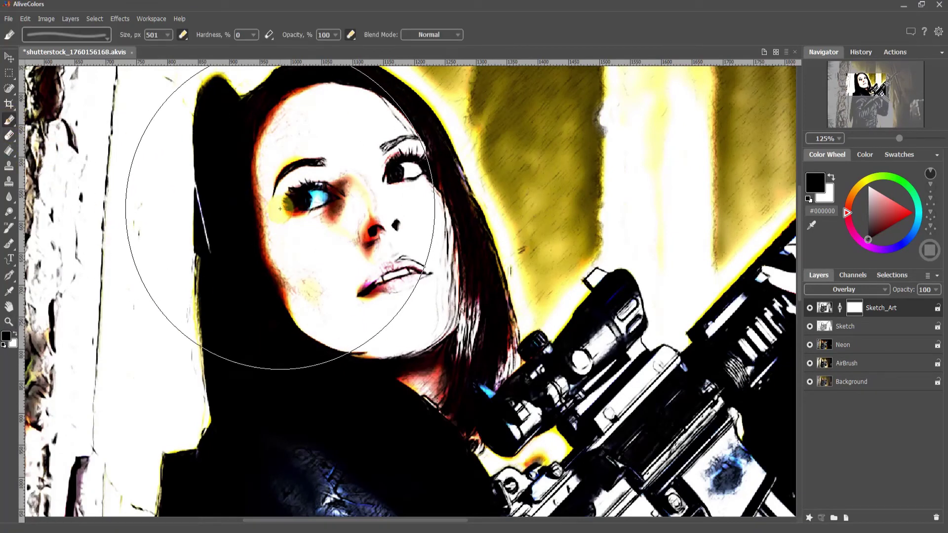
left_click(167, 33)
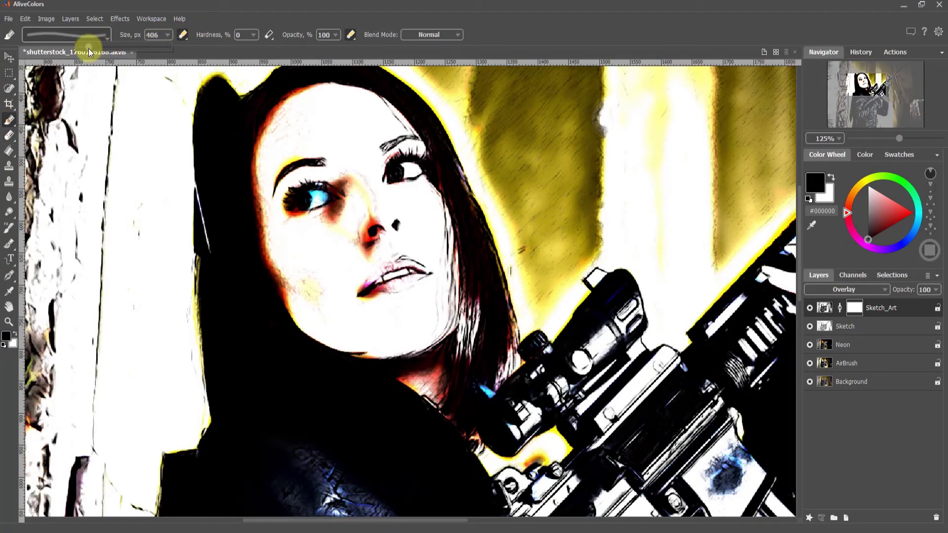
left_click_drag(84, 50, 106, 49)
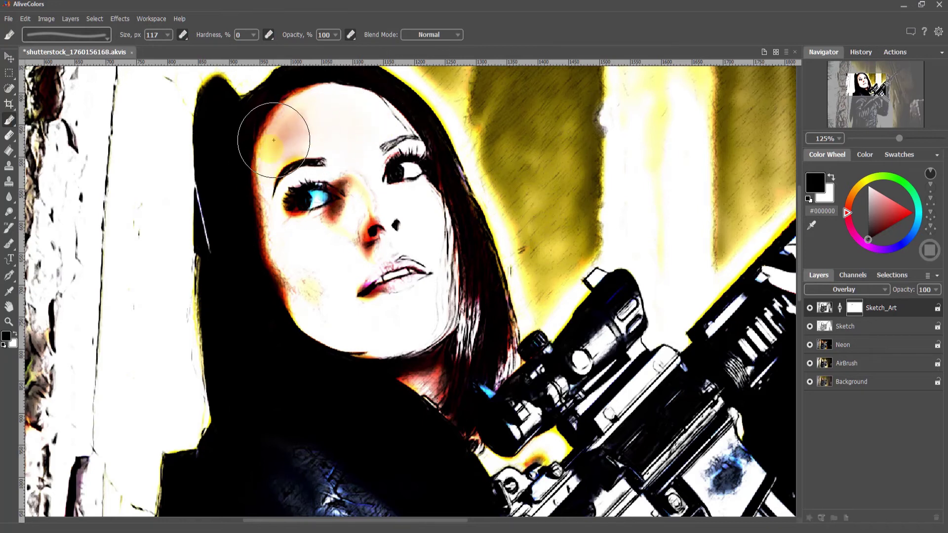
Paint out the woman's face on the Sketch_Art mask, and add a layer mask to the Sketch layer for painting over the face.
mouse_move(312, 300)
left_mouse_down()
mouse_move(343, 214)
mouse_move(344, 241)
mouse_move(339, 217)
mouse_move(310, 303)
mouse_move(337, 281)
mouse_move(342, 295)
mouse_move(299, 294)
mouse_move(354, 327)
mouse_move(419, 332)
mouse_move(364, 329)
mouse_move(398, 330)
mouse_move(380, 312)
mouse_move(429, 313)
mouse_move(382, 251)
left_mouse_up()
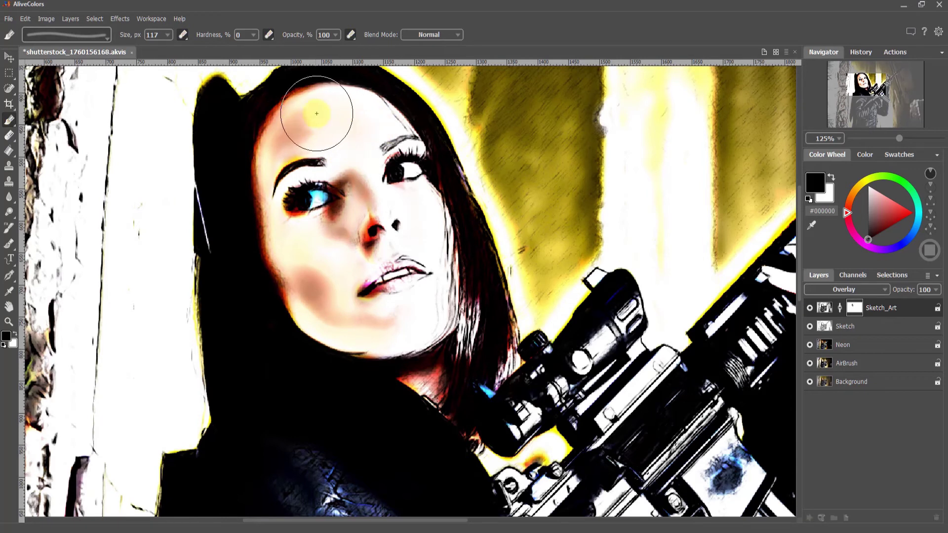
left_click(847, 327)
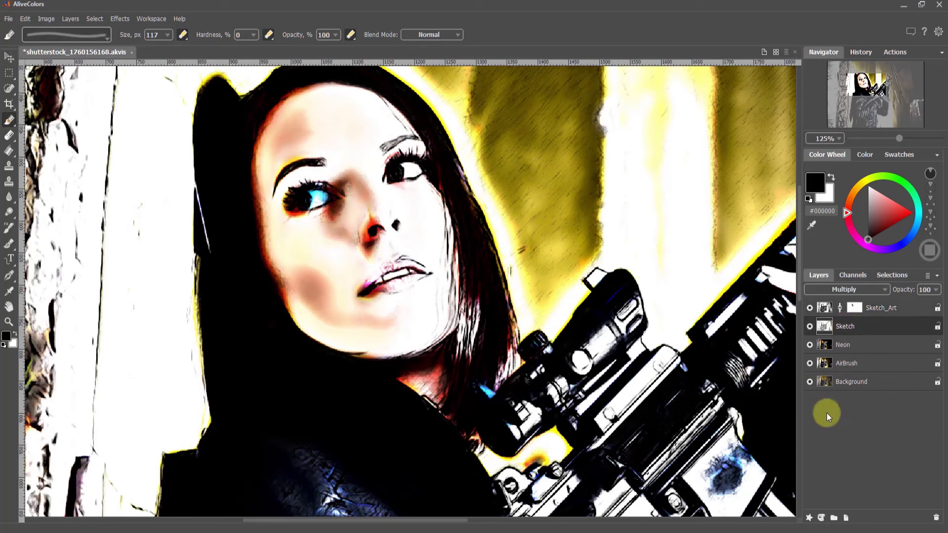
left_click(821, 518)
left_click(854, 326)
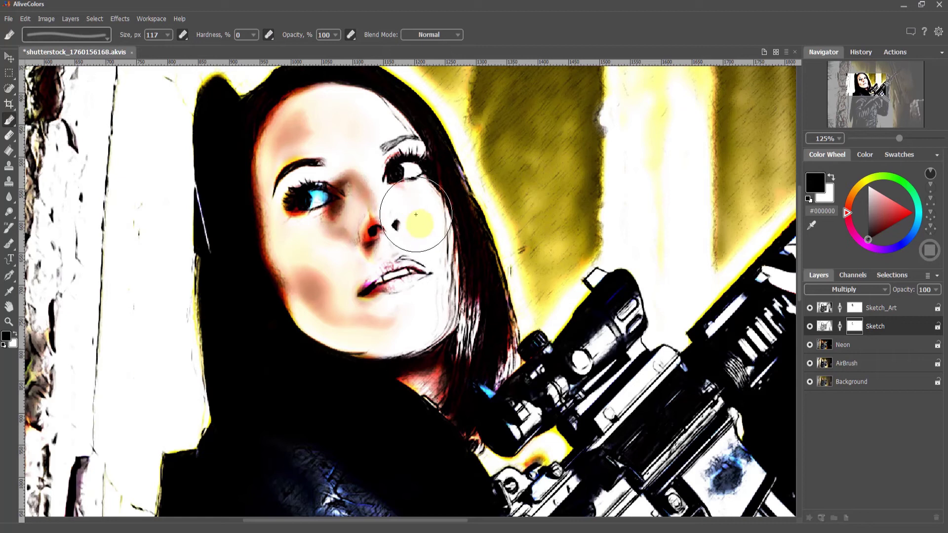
Paint black on the Sketch_Art mask over the yellow background beside the woman's hood.
key("ctrl+minus")
key("ctrl+minus")
key("ctrl+minus")
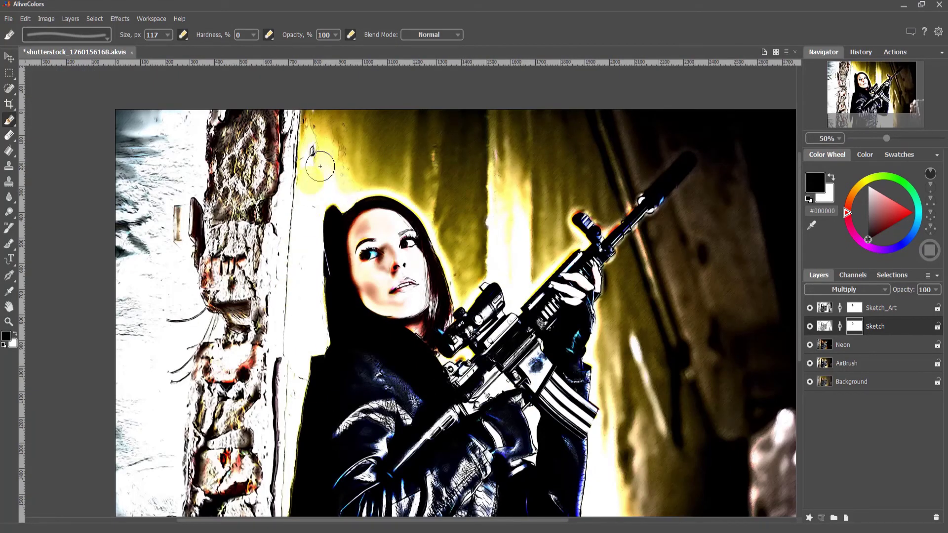
left_click(857, 308)
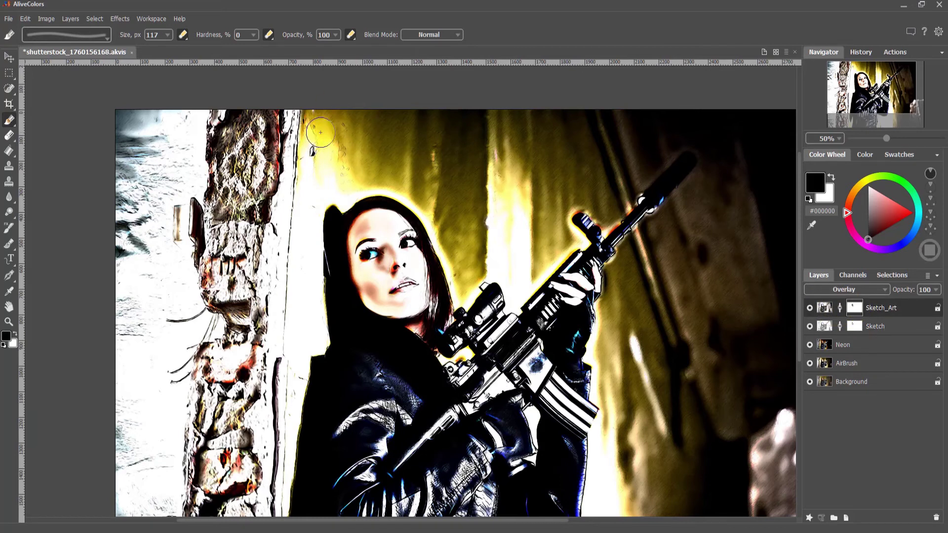
left_click_drag(324, 165, 289, 236)
left_click_drag(328, 171, 321, 191)
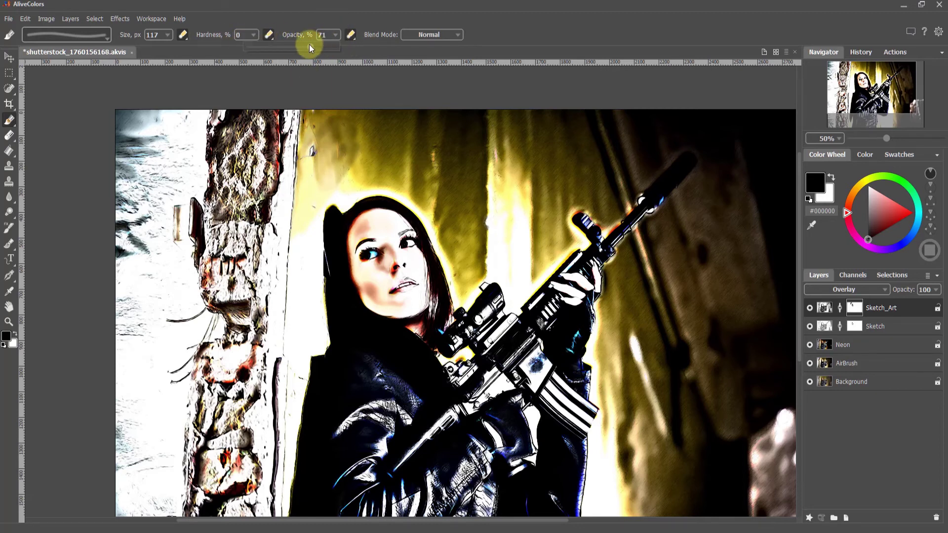
Using a 434 px brush at 63% opacity, paint over the background and jacket on the Sketch_Art mask and the sleeve on the Sketch mask.
left_click(168, 35)
left_click_drag(81, 48, 88, 48)
mouse_move(309, 254)
left_mouse_down()
mouse_move(314, 214)
mouse_move(288, 263)
mouse_move(299, 265)
mouse_move(294, 288)
mouse_move(311, 284)
mouse_move(298, 347)
mouse_move(310, 338)
mouse_move(292, 406)
mouse_move(293, 388)
mouse_move(282, 480)
mouse_move(315, 208)
mouse_move(334, 193)
mouse_move(400, 186)
mouse_move(366, 169)
mouse_move(355, 125)
mouse_move(319, 120)
mouse_move(329, 119)
mouse_move(370, 130)
mouse_move(332, 184)
mouse_move(318, 186)
mouse_move(341, 126)
mouse_move(317, 139)
mouse_move(315, 118)
mouse_move(304, 166)
mouse_move(330, 138)
mouse_move(364, 140)
mouse_move(530, 217)
mouse_move(528, 207)
mouse_move(484, 200)
mouse_move(531, 155)
mouse_move(483, 230)
mouse_move(538, 223)
mouse_move(504, 263)
mouse_move(542, 253)
mouse_move(518, 275)
mouse_move(526, 212)
mouse_move(506, 191)
mouse_move(508, 125)
mouse_move(542, 294)
mouse_move(601, 433)
mouse_move(615, 365)
mouse_move(590, 509)
mouse_move(619, 490)
mouse_move(615, 402)
mouse_move(654, 371)
mouse_move(646, 436)
mouse_move(645, 400)
mouse_move(626, 422)
mouse_move(632, 407)
mouse_move(603, 287)
left_mouse_up()
mouse_move(593, 392)
left_mouse_down()
mouse_move(555, 398)
mouse_move(503, 463)
mouse_move(493, 450)
mouse_move(512, 462)
mouse_move(597, 393)
mouse_move(525, 454)
mouse_move(526, 434)
mouse_move(525, 455)
left_mouse_up()
mouse_move(235, 477)
left_mouse_down()
mouse_move(272, 446)
mouse_move(286, 464)
mouse_move(303, 410)
mouse_move(318, 433)
mouse_move(306, 469)
mouse_move(324, 437)
left_mouse_up()
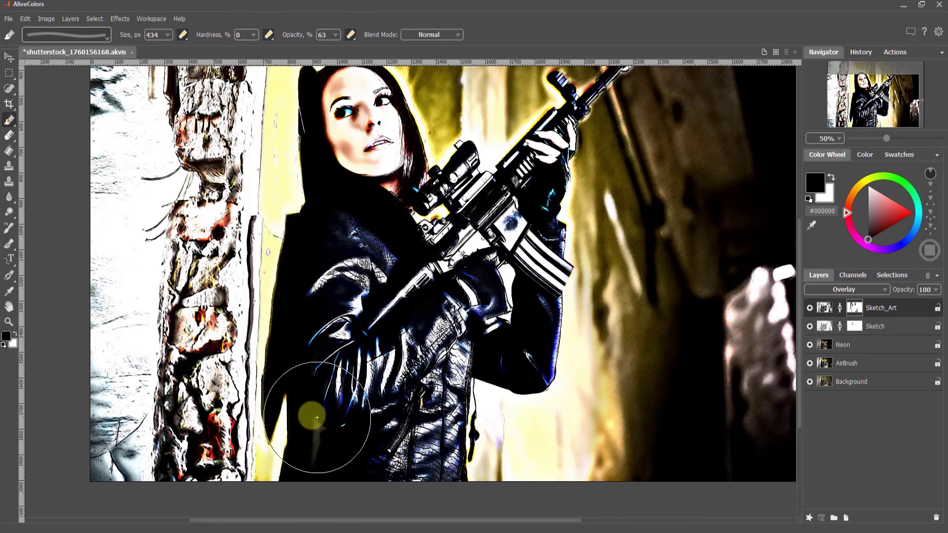
left_click(854, 328)
mouse_move(309, 295)
left_mouse_down()
mouse_move(290, 301)
mouse_move(313, 317)
mouse_move(334, 416)
left_mouse_up()
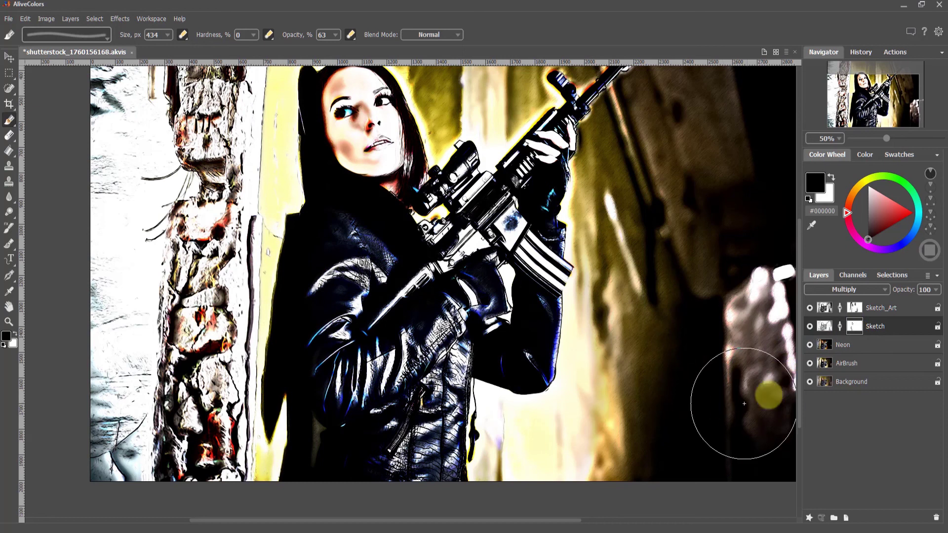
Add a layer mask to the Neon layer and paint it black over parts of the woman's jacket and the surrounding background.
left_click(855, 346)
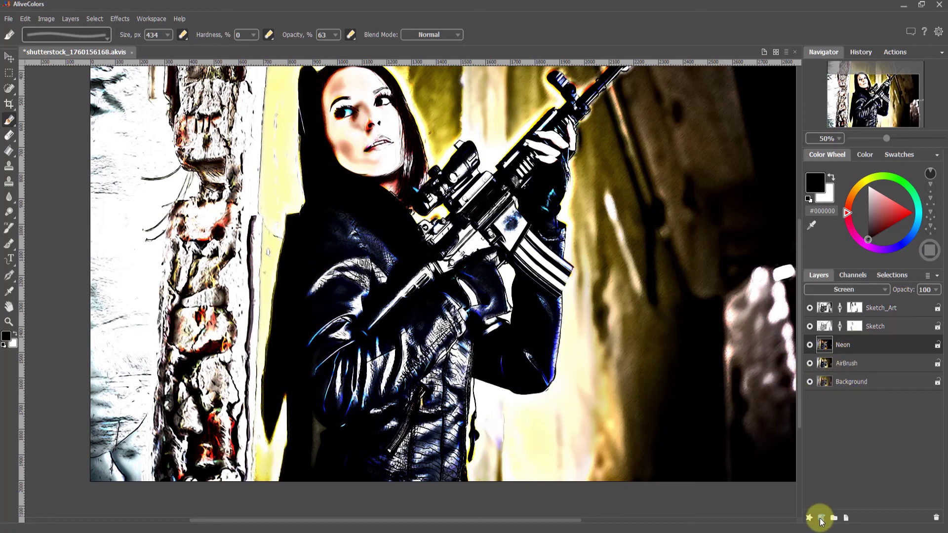
mouse_move(313, 321)
left_mouse_down()
mouse_move(304, 387)
mouse_move(309, 360)
mouse_move(333, 430)
mouse_move(313, 447)
mouse_move(518, 449)
mouse_move(511, 421)
mouse_move(510, 448)
mouse_move(567, 338)
mouse_move(568, 280)
mouse_move(557, 263)
mouse_move(562, 295)
left_mouse_up()
left_click_drag(626, 274, 572, 377)
mouse_move(444, 350)
left_mouse_down()
mouse_move(495, 276)
mouse_move(470, 201)
mouse_move(442, 278)
mouse_move(352, 241)
mouse_move(377, 259)
mouse_move(366, 193)
mouse_move(372, 268)
mouse_move(341, 173)
mouse_move(387, 249)
mouse_move(371, 203)
mouse_move(384, 222)
mouse_move(378, 254)
mouse_move(285, 231)
mouse_move(299, 205)
mouse_move(294, 262)
mouse_move(324, 286)
mouse_move(297, 268)
mouse_move(338, 280)
mouse_move(408, 247)
mouse_move(482, 234)
left_mouse_up()
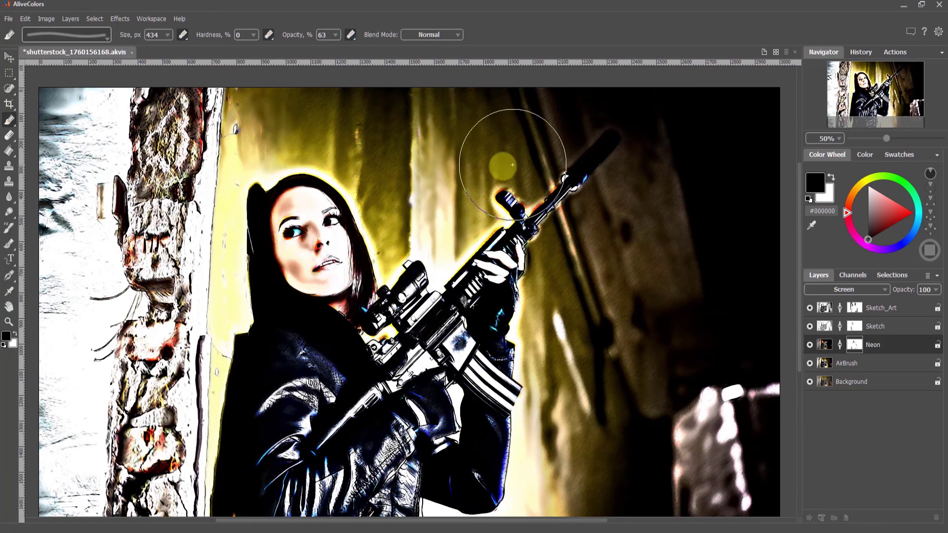
double_click(7, 321)
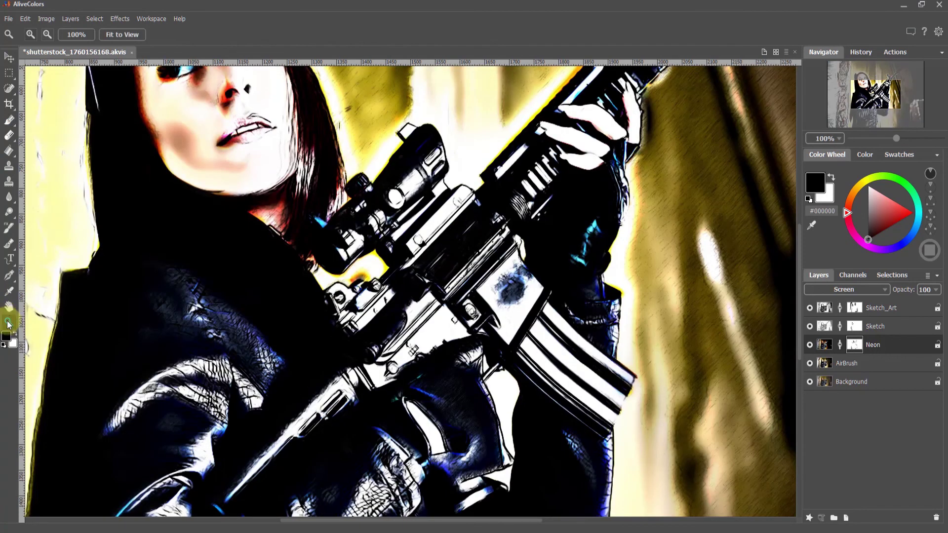
double_click(10, 308)
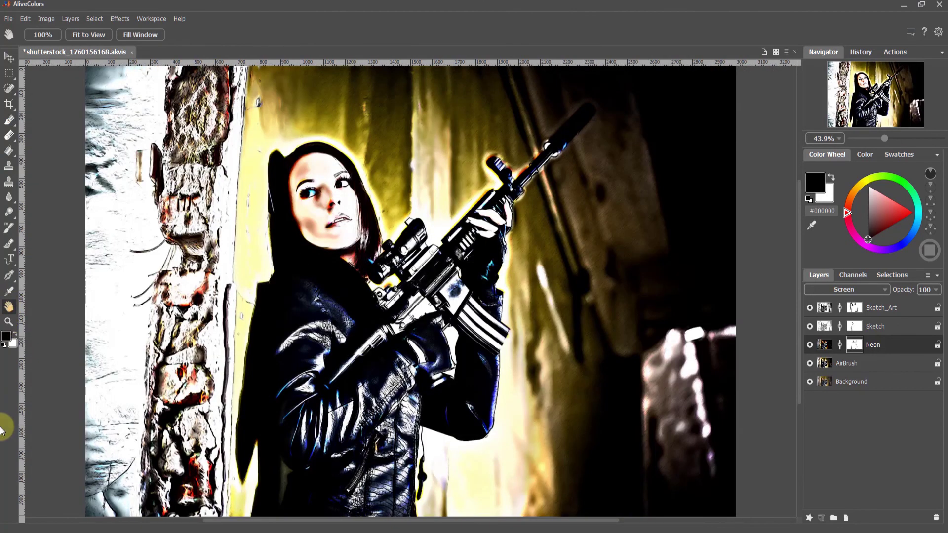